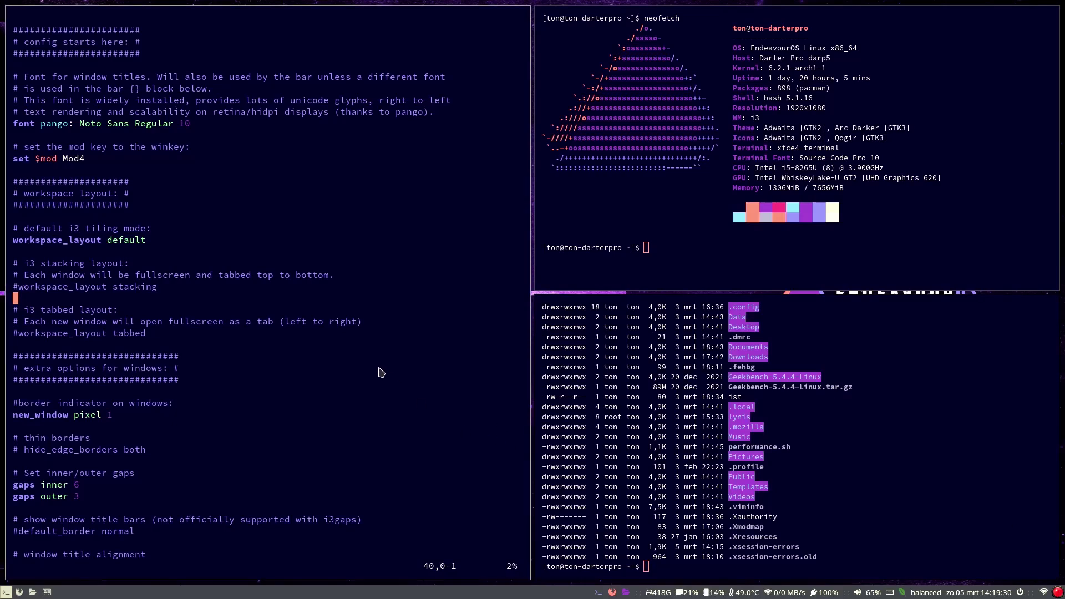
scroll(379, 372, down, 2)
scroll(379, 371, down, 2)
scroll(378, 372, down, 1)
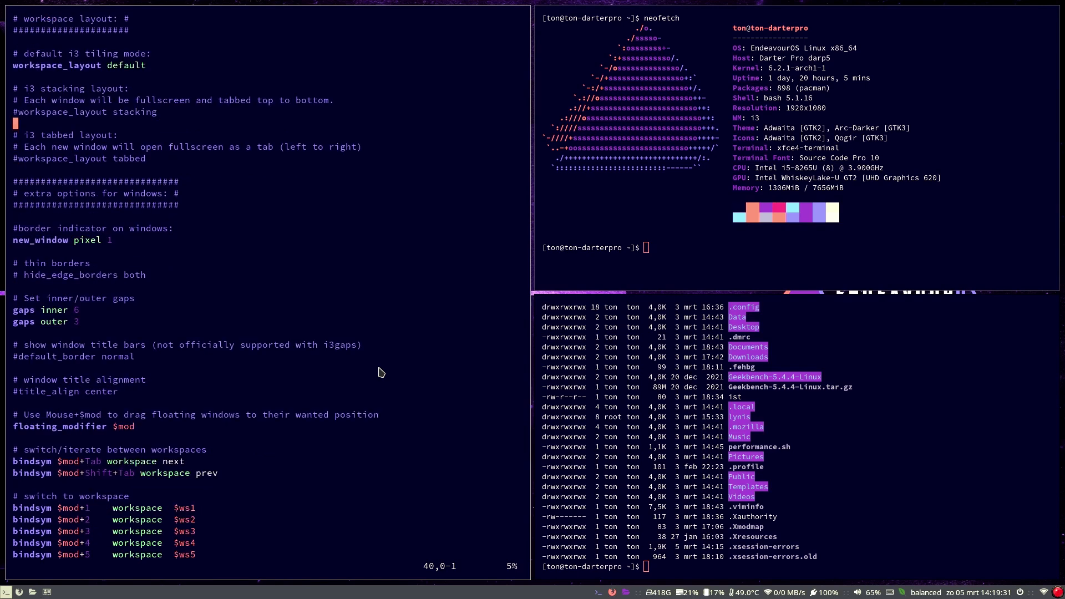
scroll(379, 372, up, 2)
scroll(379, 372, up, 1)
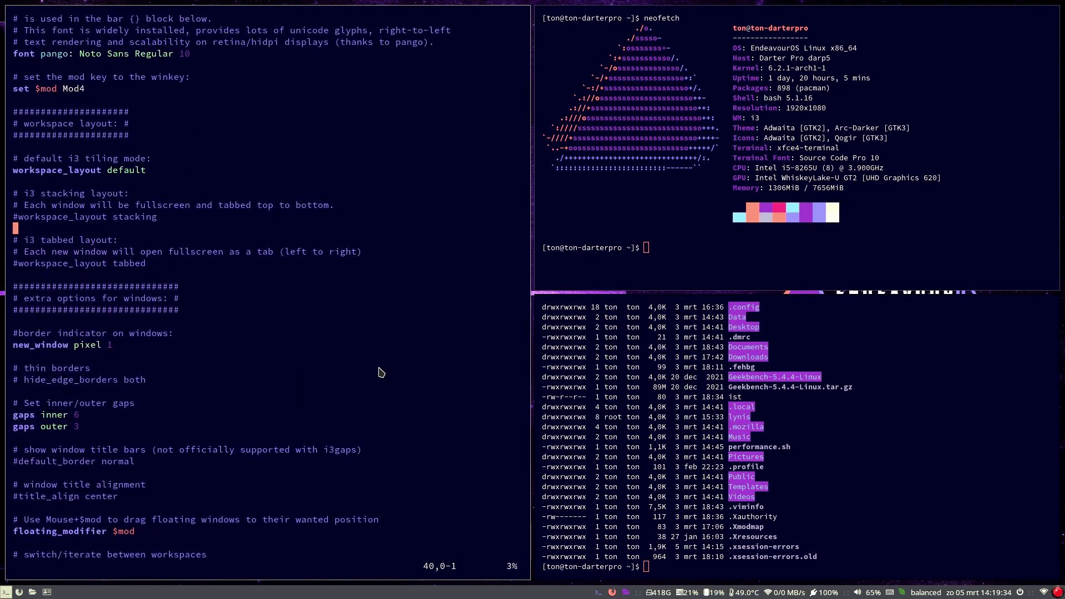
scroll(378, 372, up, 1)
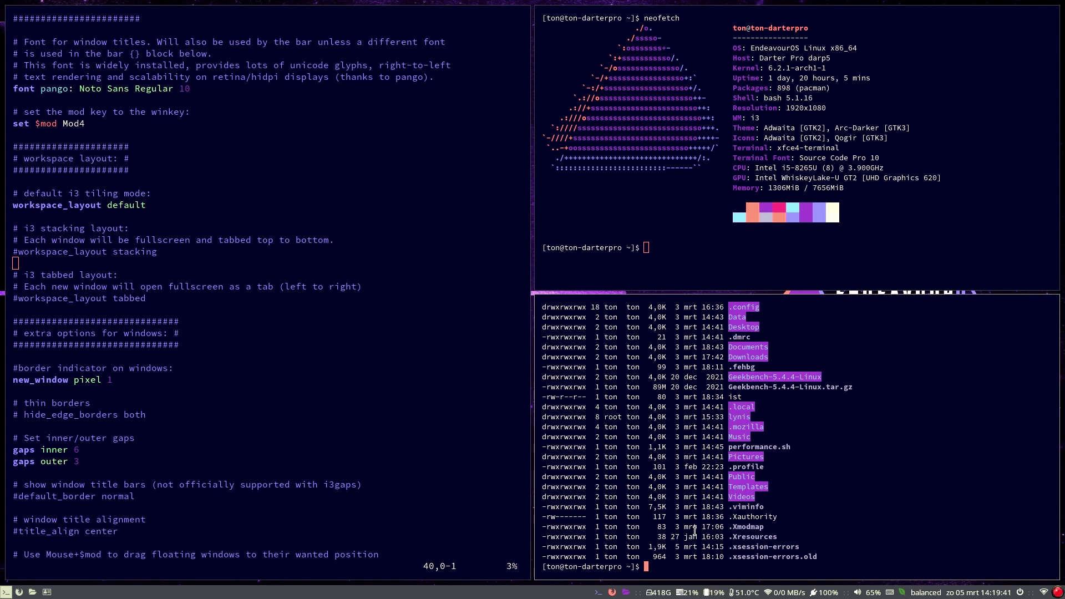
text(cd )
text(.co)
Step: Change into ~/.config/i3 via Tab completion and list config, i3blocks.conf, keybindings and scripts
key(Tab)
text(i3)
text(/con)
key(BackSpace)
key(BackSpace)
key(BackSpace)
key(Return)
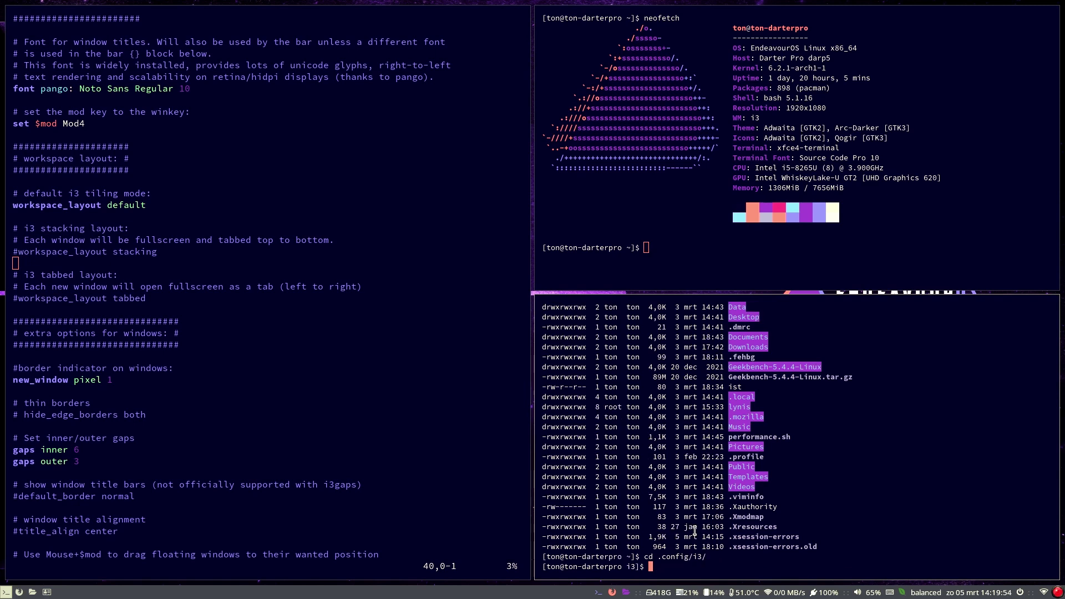
text(ls)
key(Return)
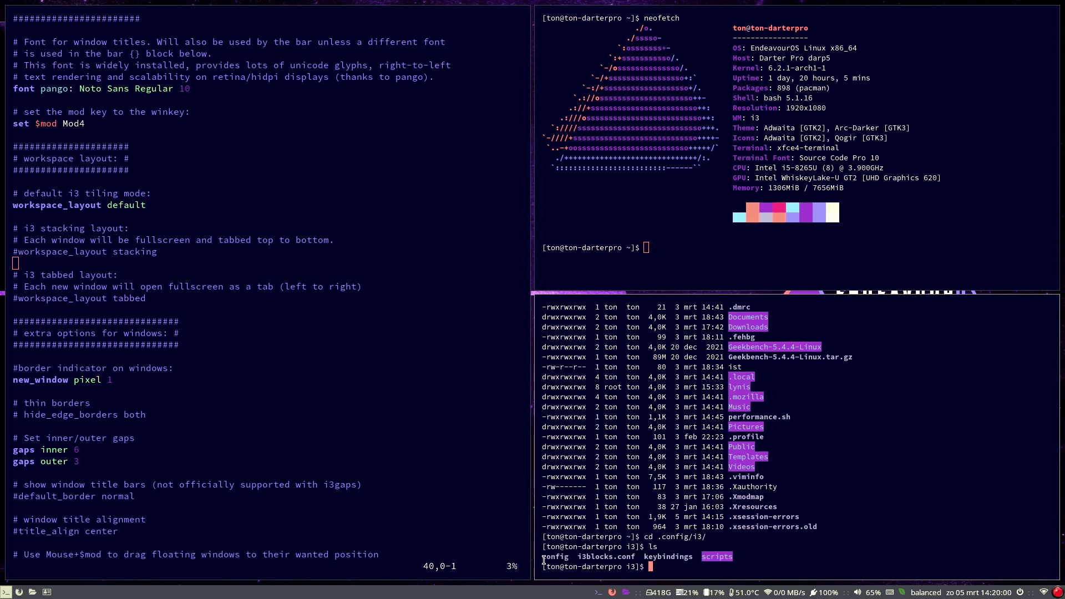
Step: Highlight the config file name in the directory listing
drag(543, 560, 570, 557)
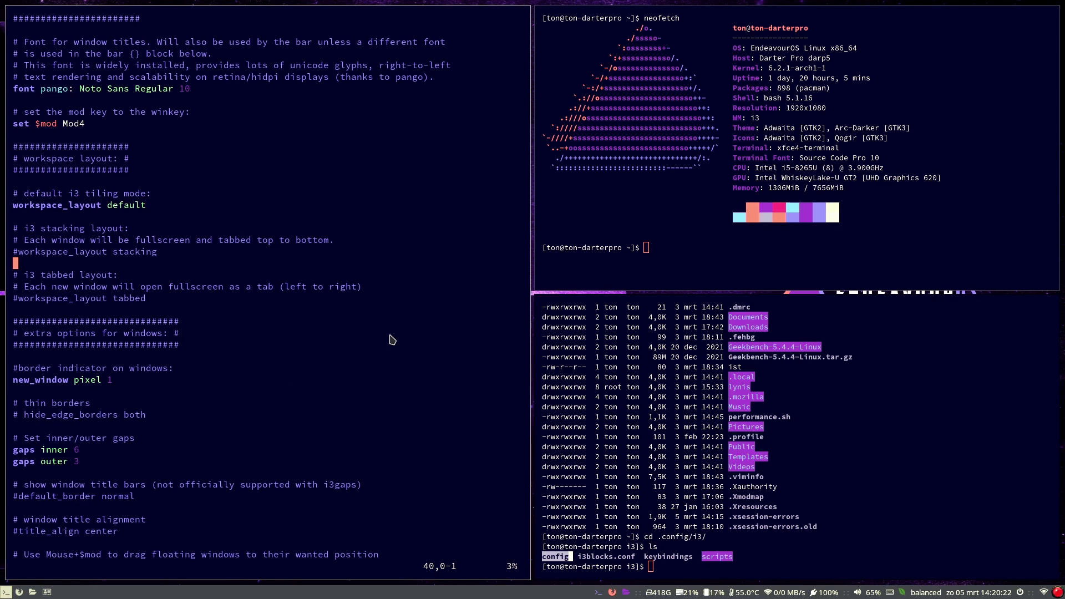
scroll(392, 340, down, 1)
scroll(390, 339, down, 4)
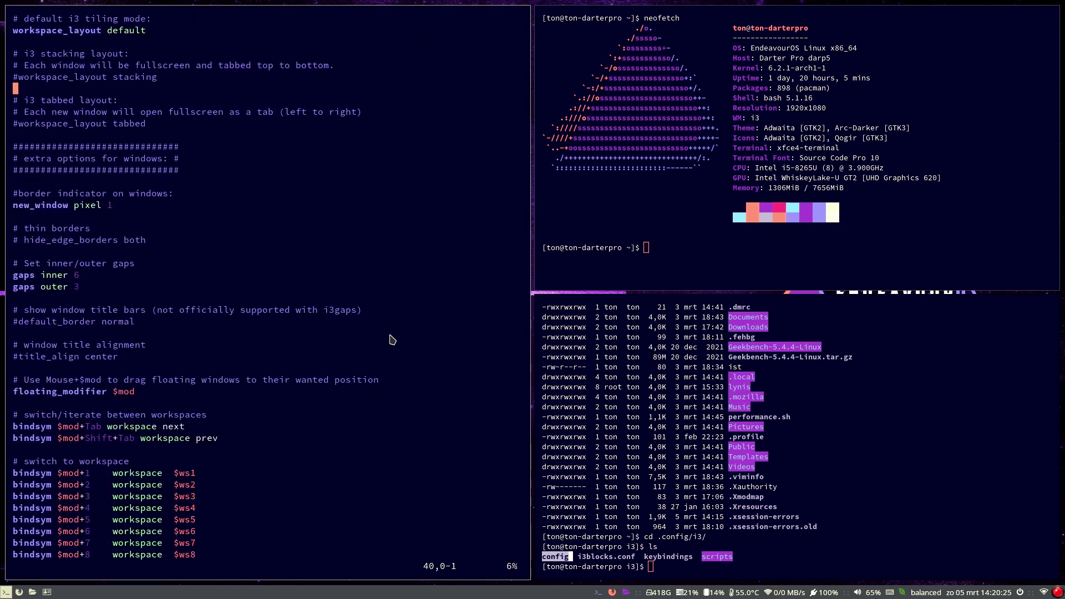
scroll(391, 340, down, 2)
scroll(392, 339, down, 4)
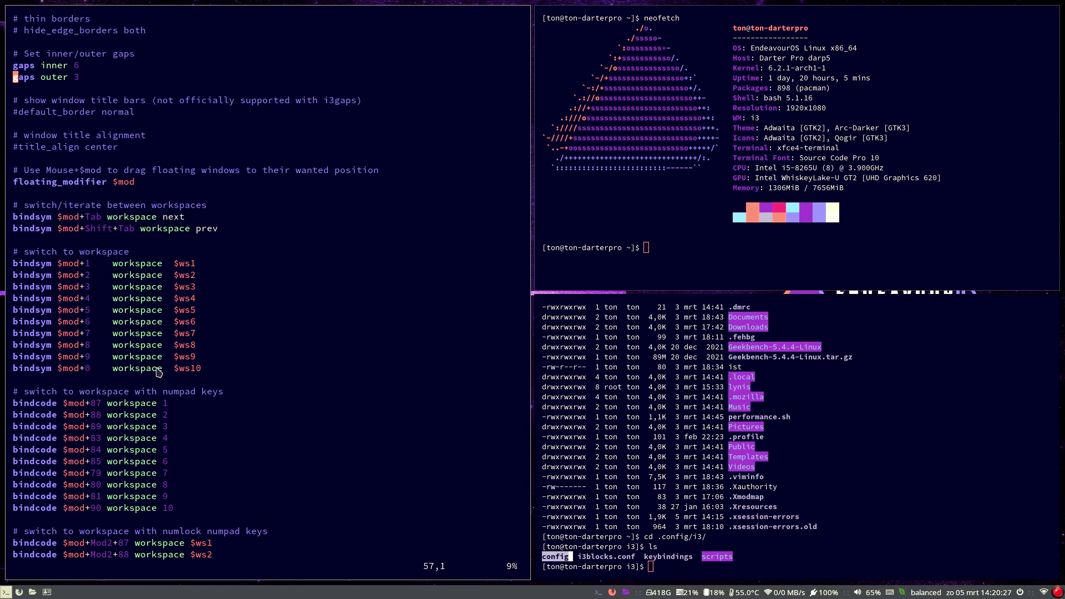
scroll(254, 367, down, 1)
scroll(253, 367, down, 3)
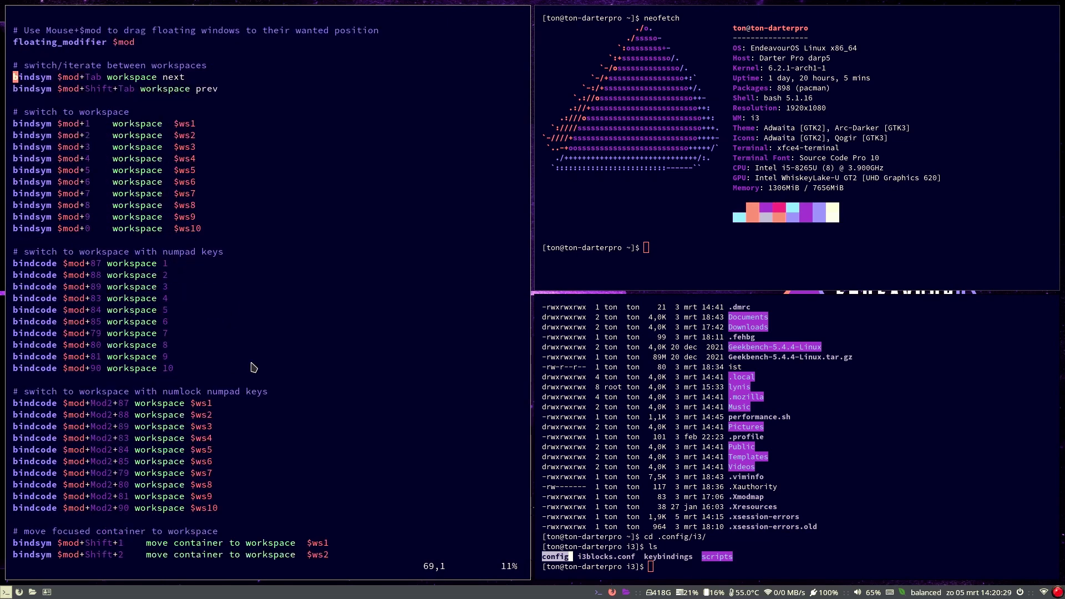
scroll(254, 367, down, 2)
scroll(254, 368, down, 3)
scroll(254, 366, down, 2)
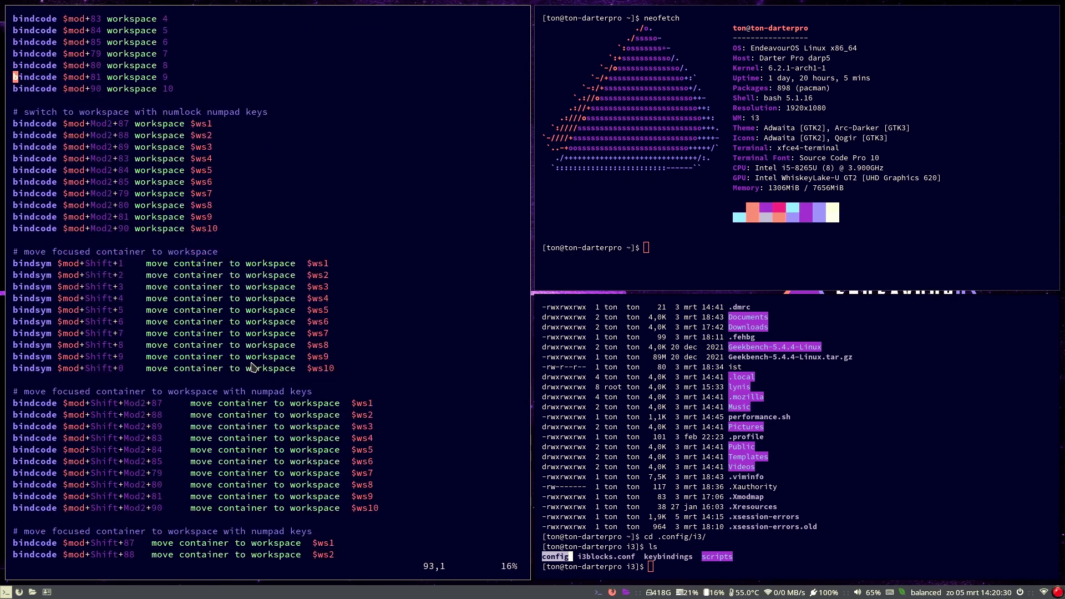
scroll(254, 367, down, 2)
scroll(253, 367, down, 1)
scroll(253, 367, down, 3)
scroll(254, 367, down, 1)
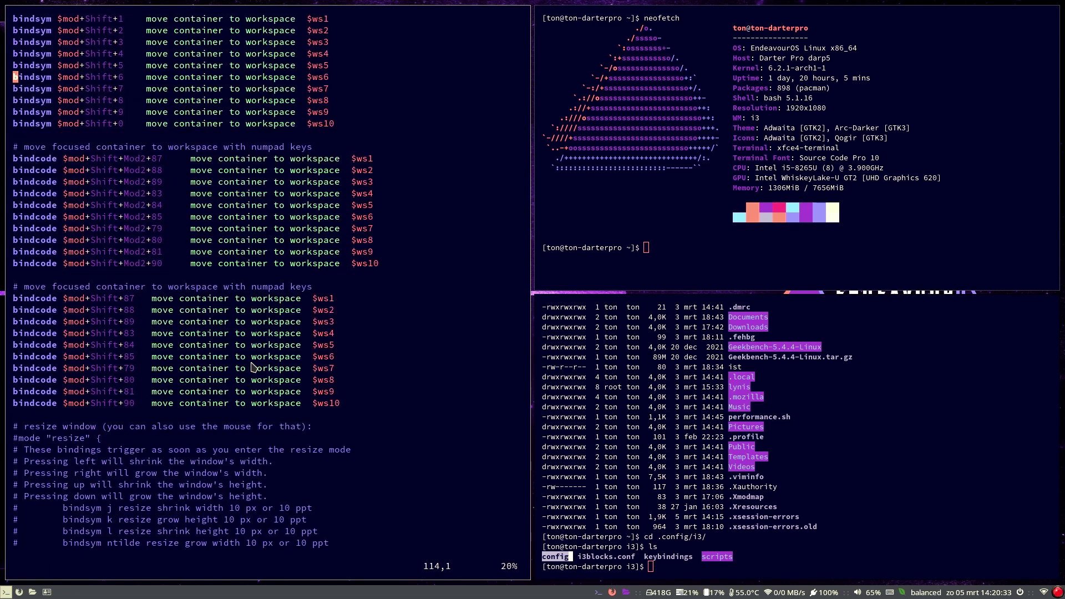
scroll(254, 367, down, 2)
scroll(253, 367, down, 4)
scroll(253, 368, down, 1)
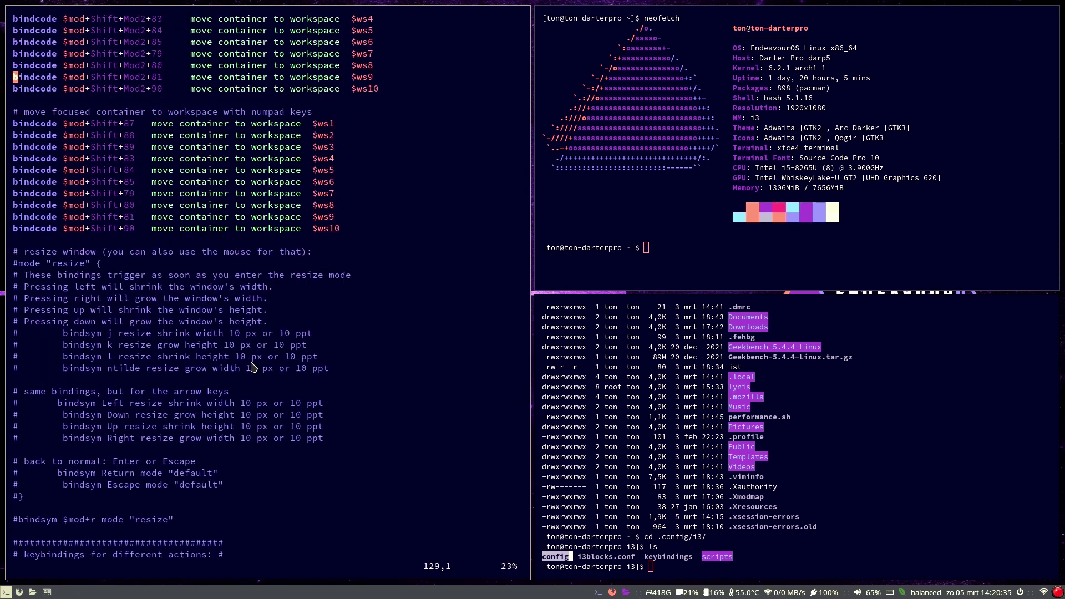
scroll(254, 366, down, 2)
scroll(254, 367, down, 1)
scroll(253, 367, down, 2)
scroll(254, 366, down, 2)
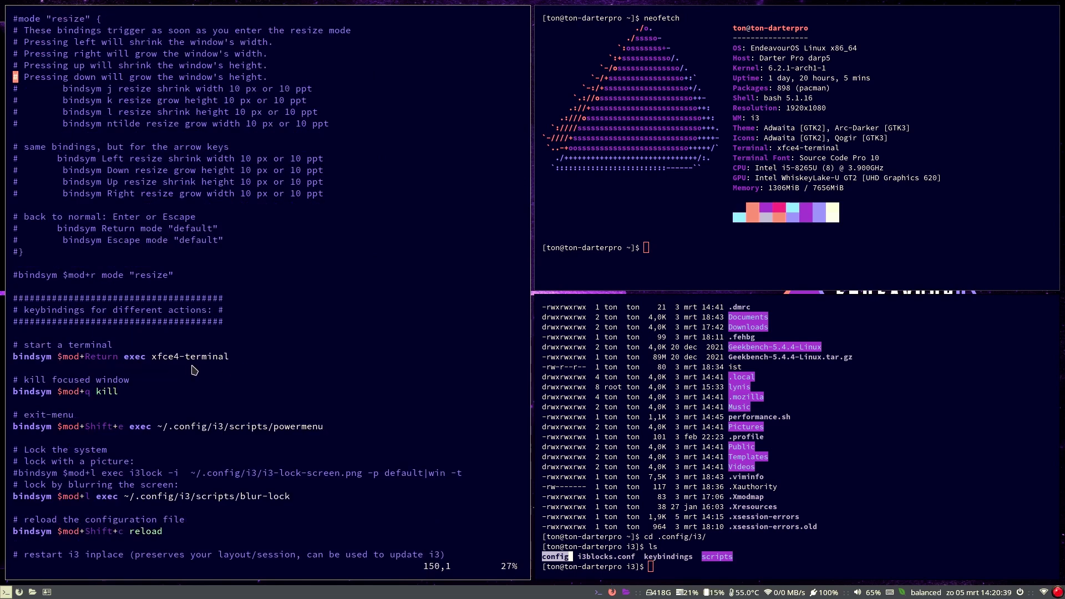
scroll(230, 371, down, 2)
scroll(230, 371, down, 2)
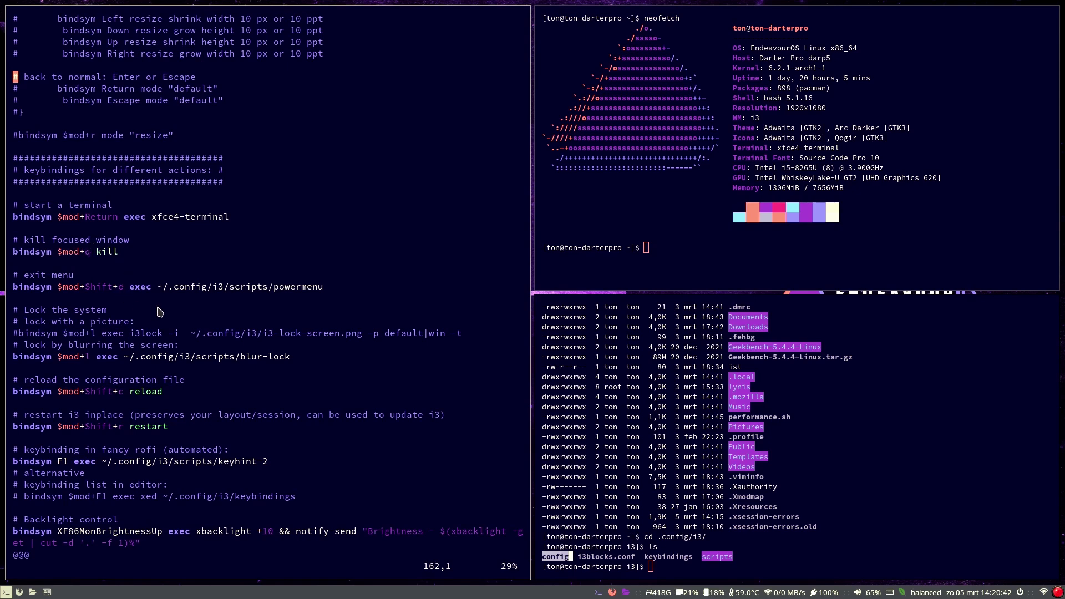
scroll(263, 304, down, 3)
scroll(263, 304, down, 2)
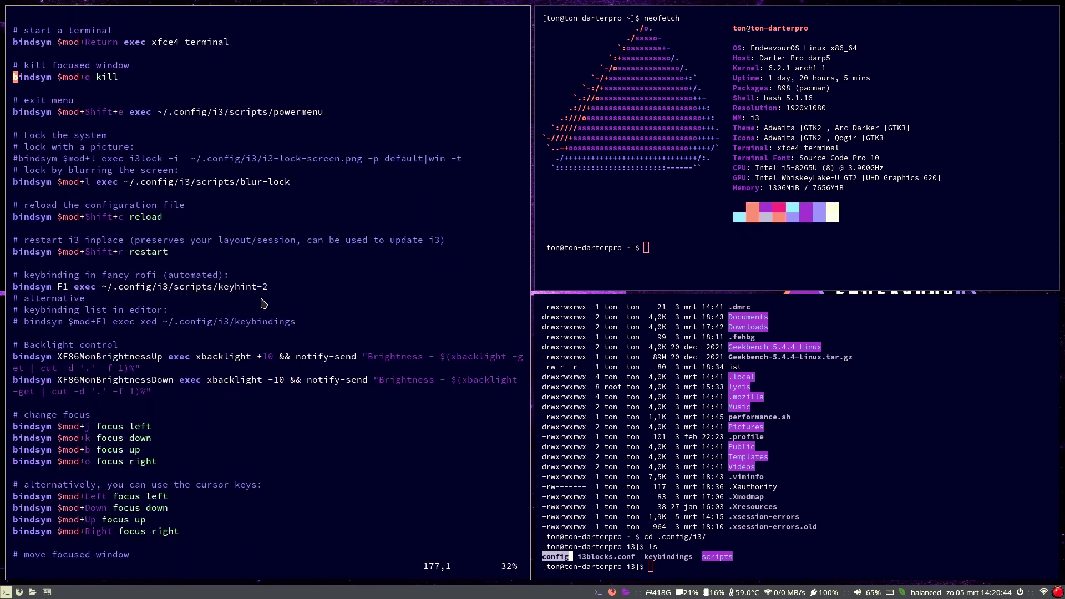
scroll(263, 303, down, 1)
scroll(264, 304, down, 2)
scroll(263, 304, down, 2)
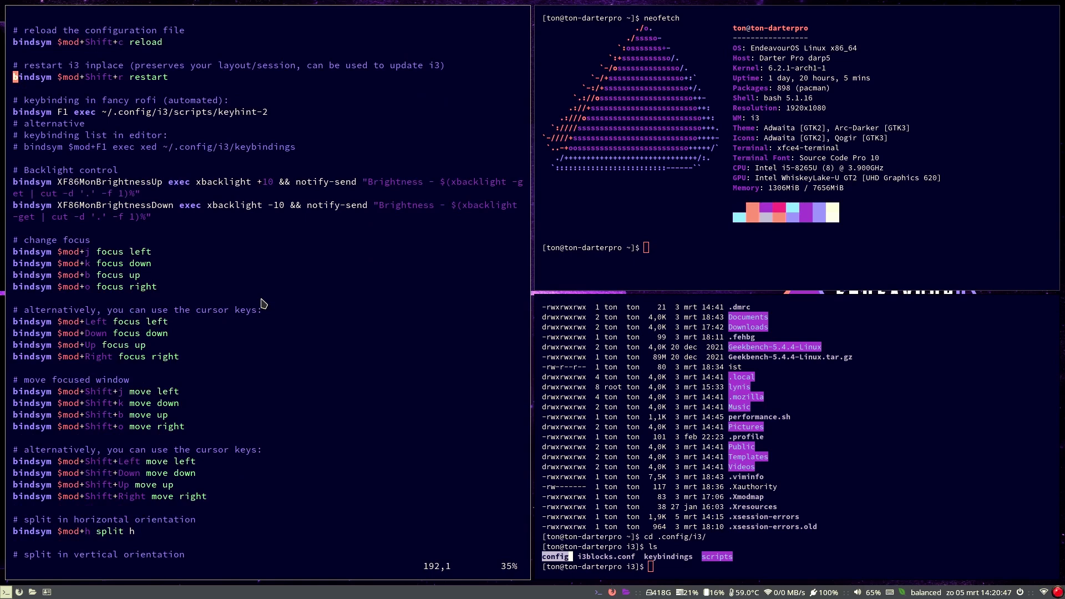
scroll(263, 304, down, 2)
scroll(263, 304, down, 3)
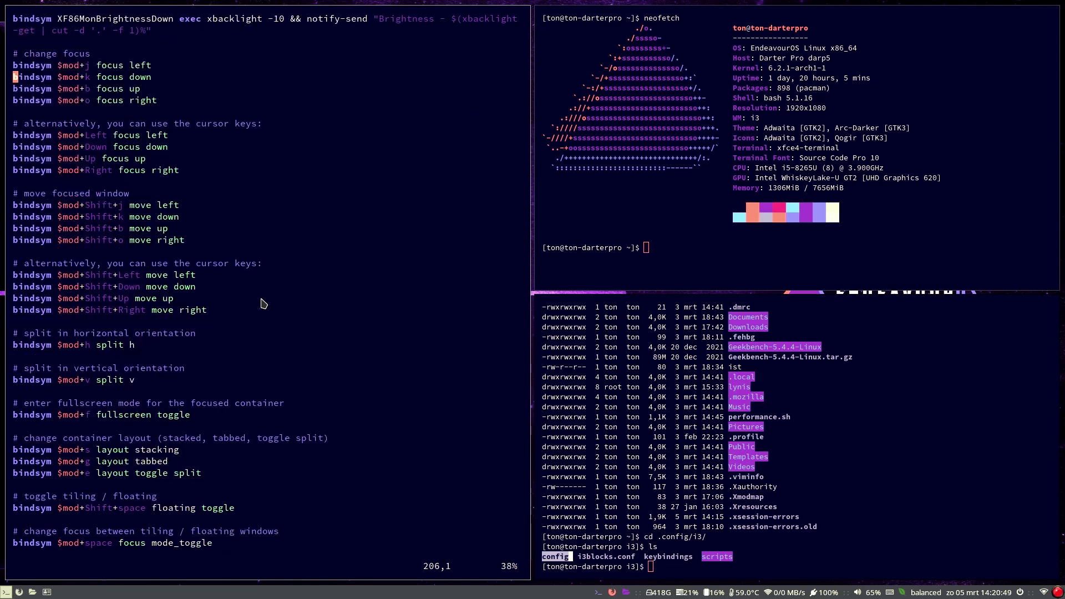
scroll(262, 304, down, 2)
scroll(263, 303, down, 2)
scroll(263, 303, down, 2)
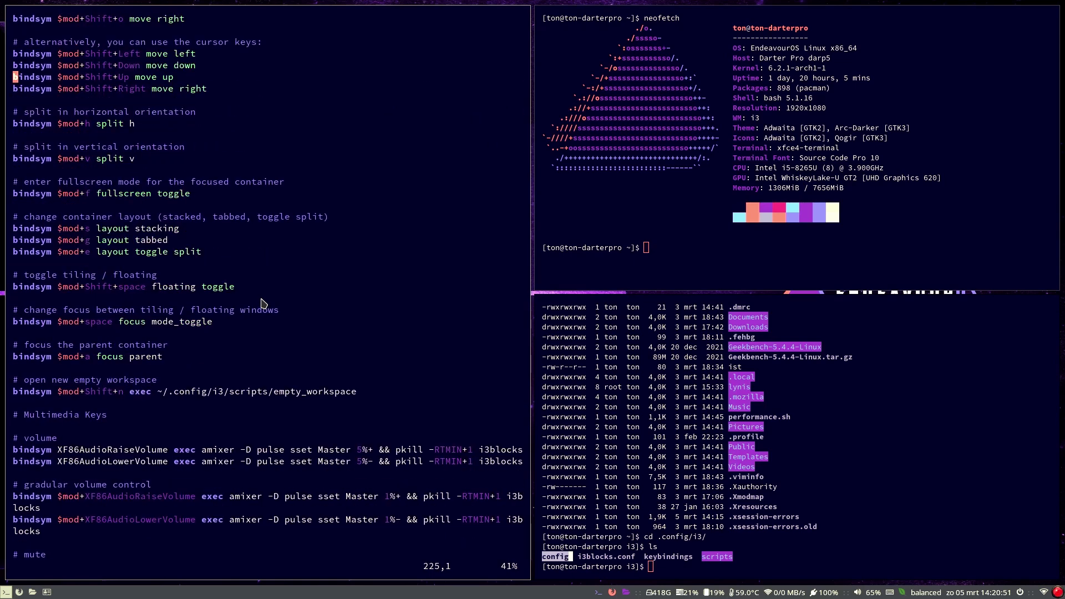
scroll(263, 303, down, 2)
scroll(264, 304, down, 2)
scroll(263, 303, down, 3)
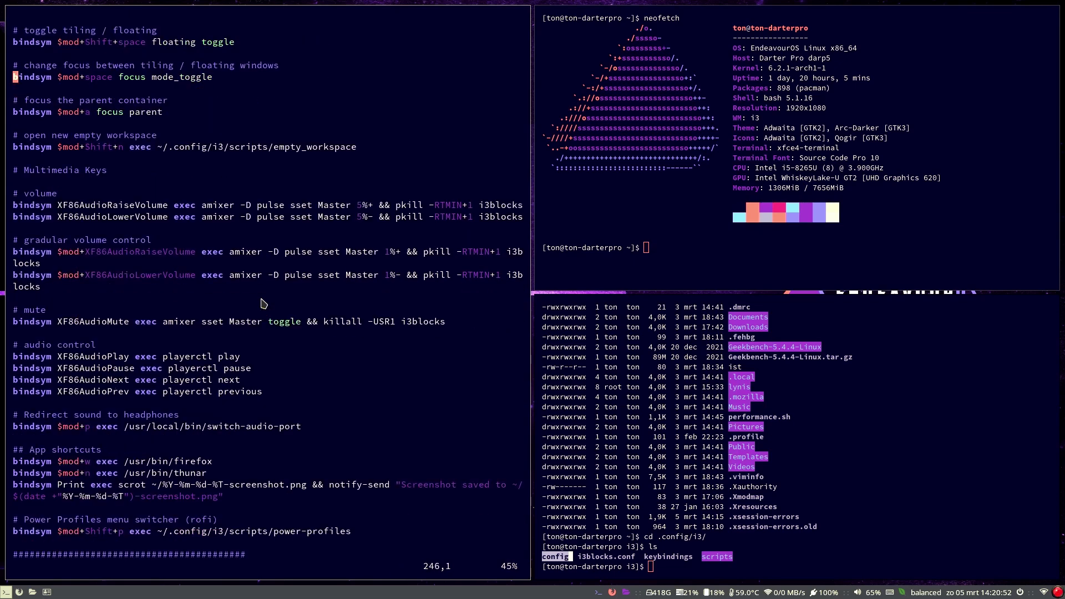
scroll(263, 304, down, 3)
scroll(262, 303, down, 2)
scroll(263, 304, down, 2)
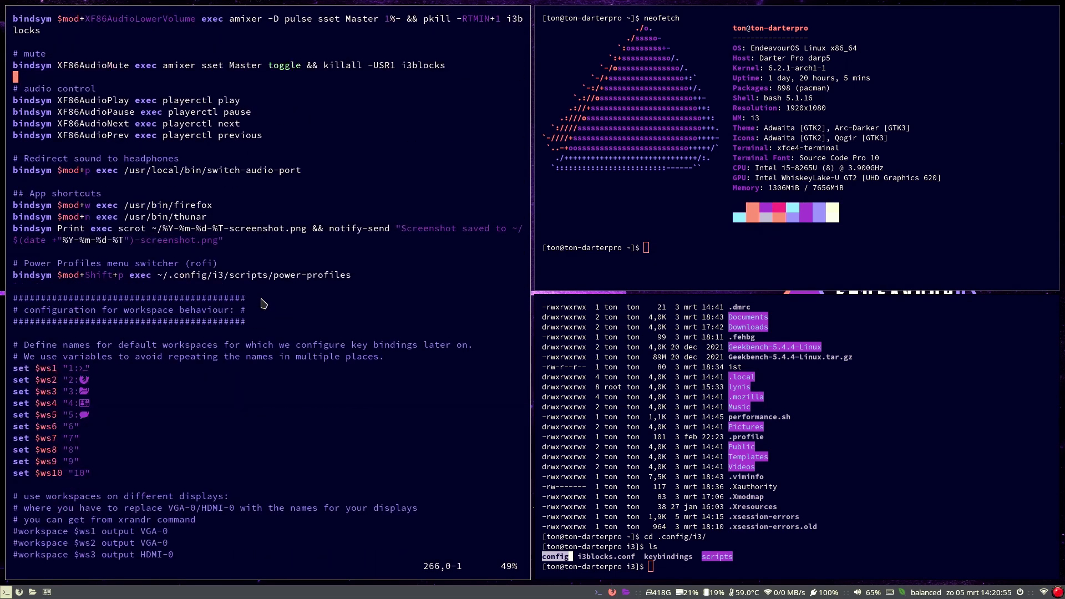
scroll(264, 304, down, 2)
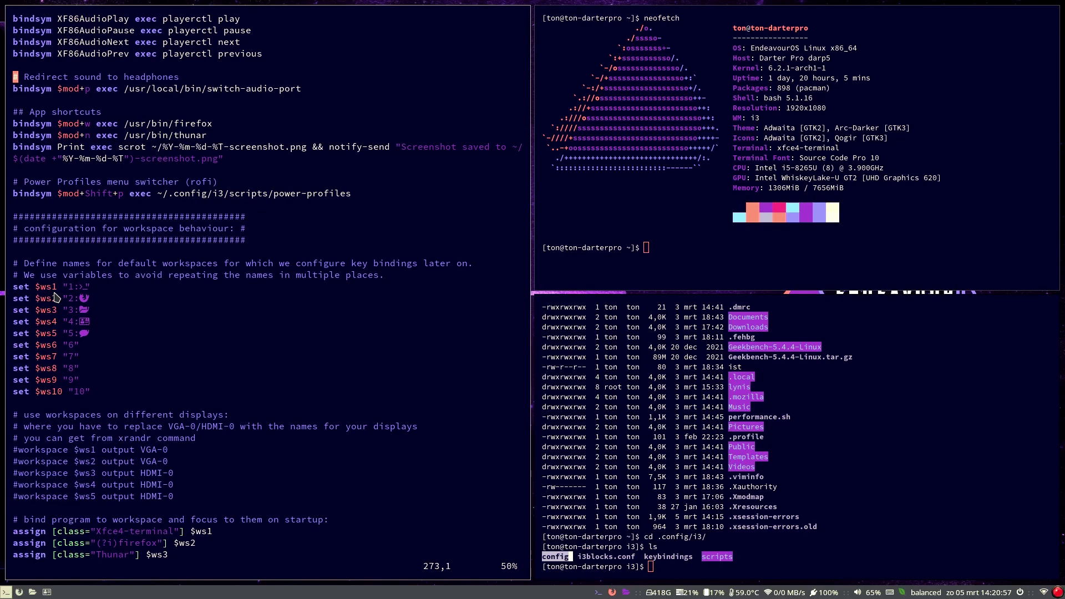
scroll(148, 339, down, 3)
scroll(148, 339, down, 2)
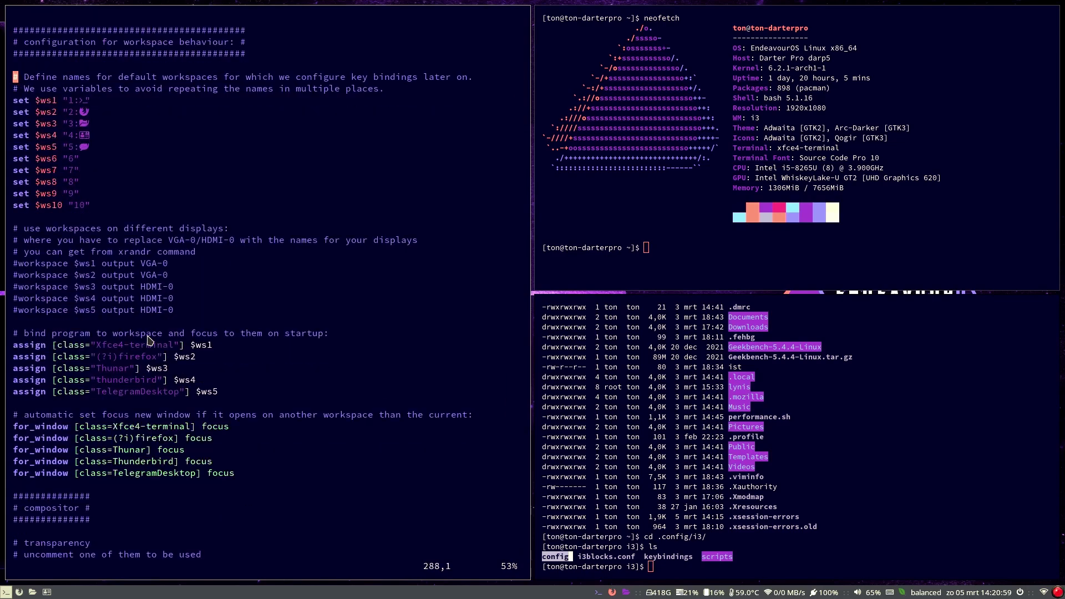
scroll(149, 340, down, 2)
scroll(148, 340, down, 3)
scroll(148, 339, down, 3)
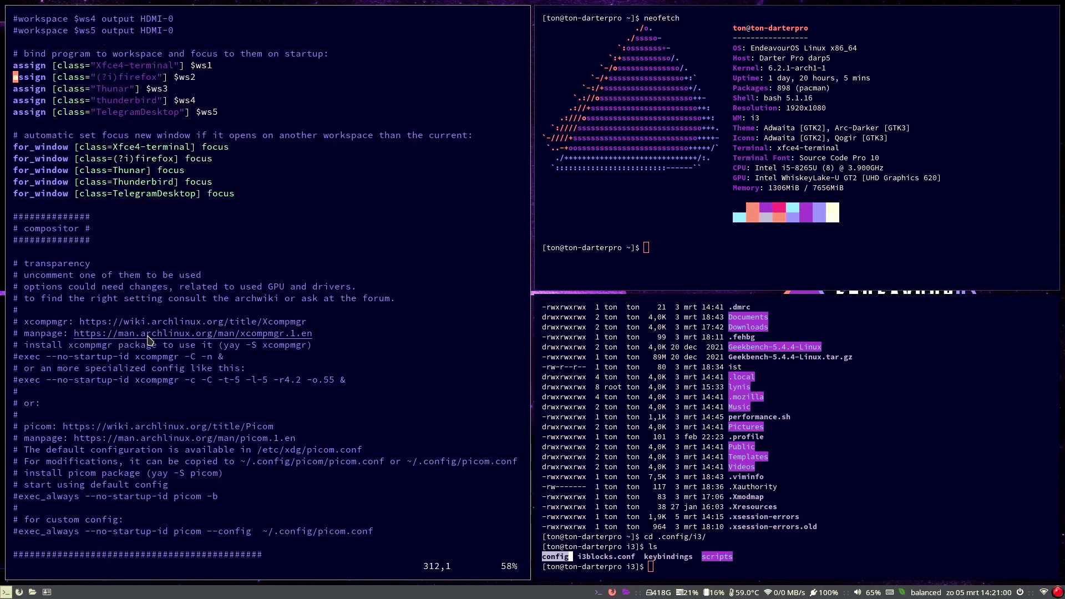
scroll(148, 340, down, 5)
scroll(149, 340, down, 3)
scroll(148, 339, down, 2)
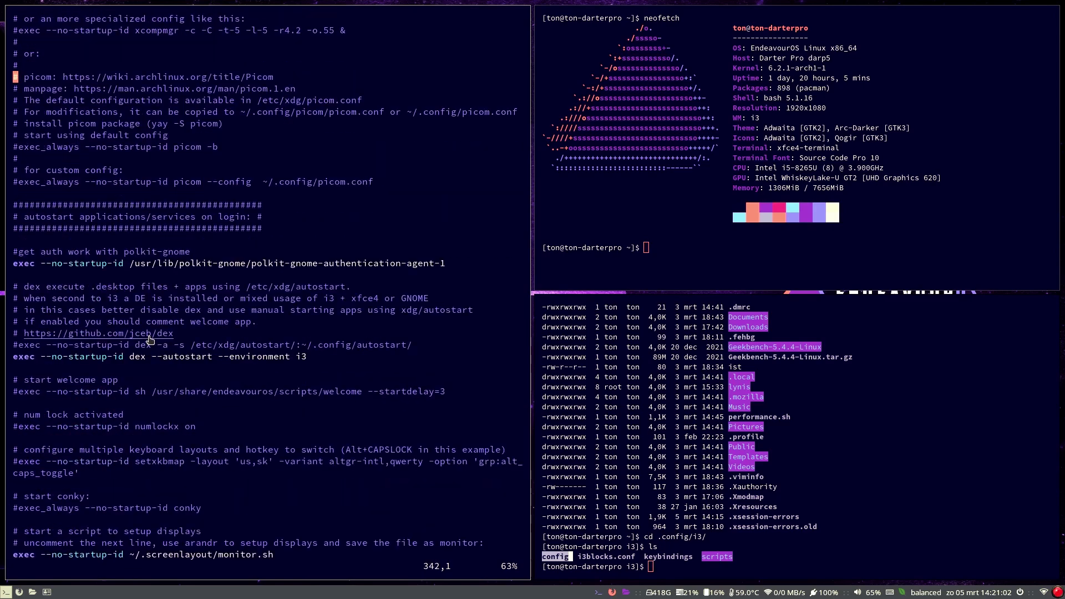
scroll(148, 339, down, 1)
scroll(148, 339, down, 2)
scroll(148, 339, down, 2)
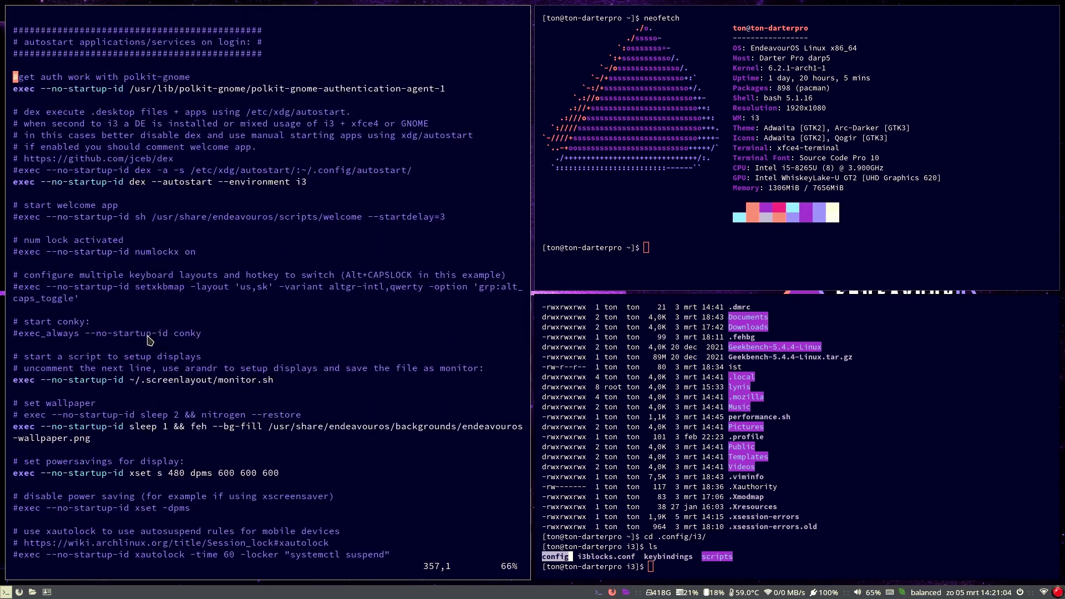
scroll(149, 340, down, 5)
scroll(148, 339, down, 2)
scroll(148, 339, down, 1)
scroll(149, 340, down, 2)
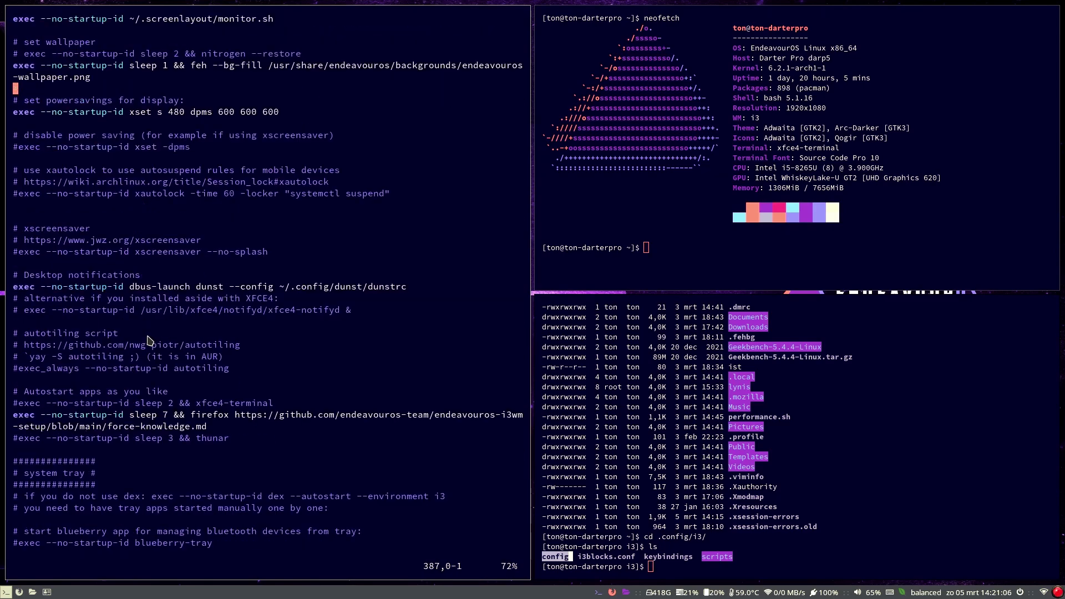
scroll(148, 339, down, 3)
scroll(149, 340, down, 1)
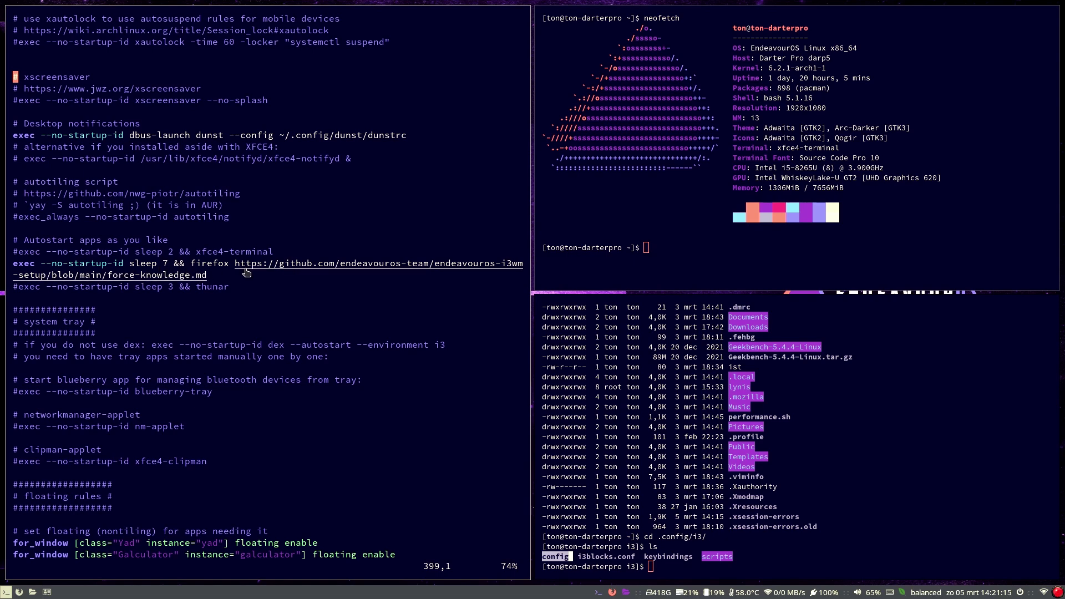
scroll(256, 318, down, 2)
scroll(257, 318, down, 2)
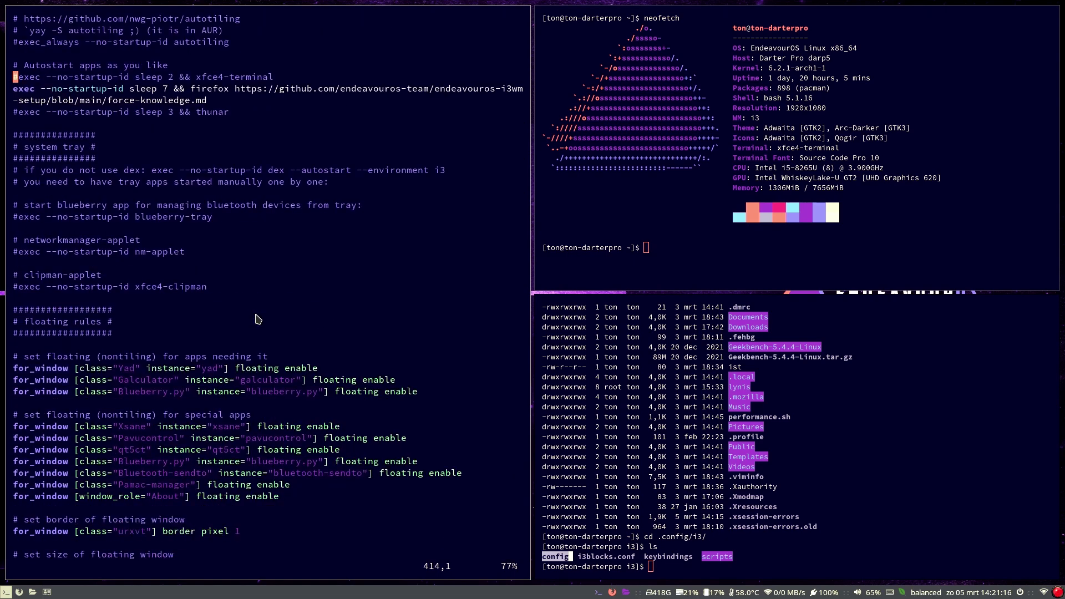
scroll(257, 319, down, 2)
scroll(257, 318, down, 2)
scroll(256, 319, down, 3)
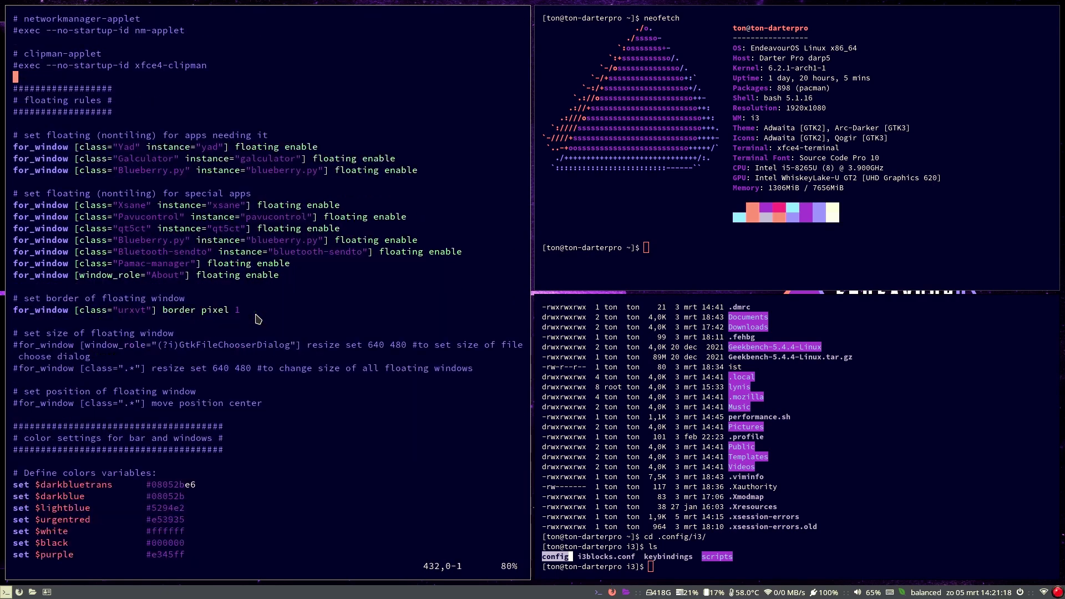
scroll(257, 319, down, 3)
scroll(256, 319, down, 3)
scroll(256, 319, down, 1)
scroll(257, 318, down, 2)
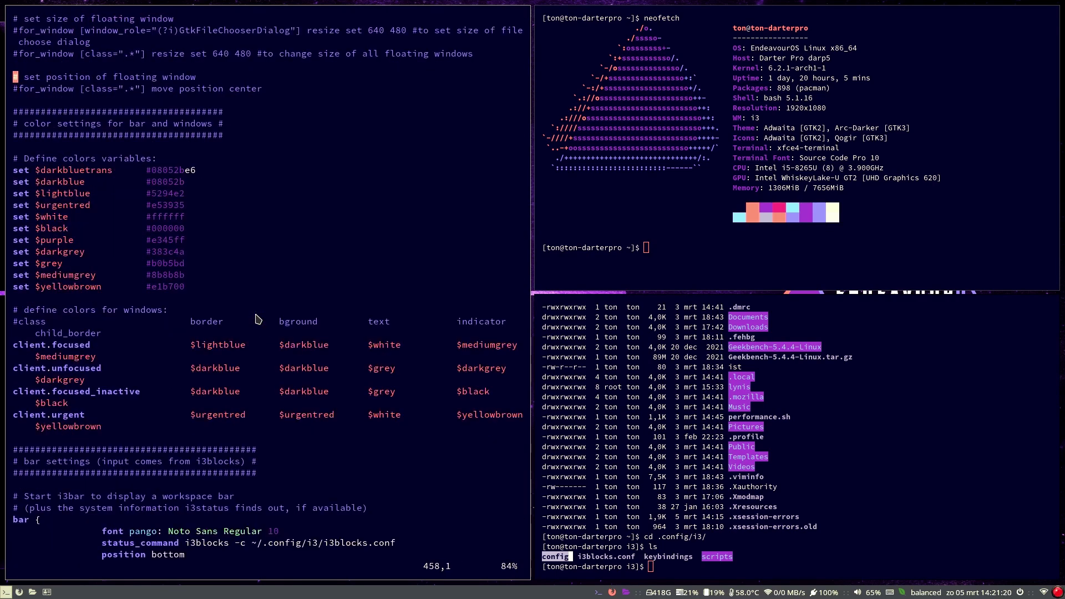
scroll(256, 318, down, 4)
scroll(256, 318, down, 1)
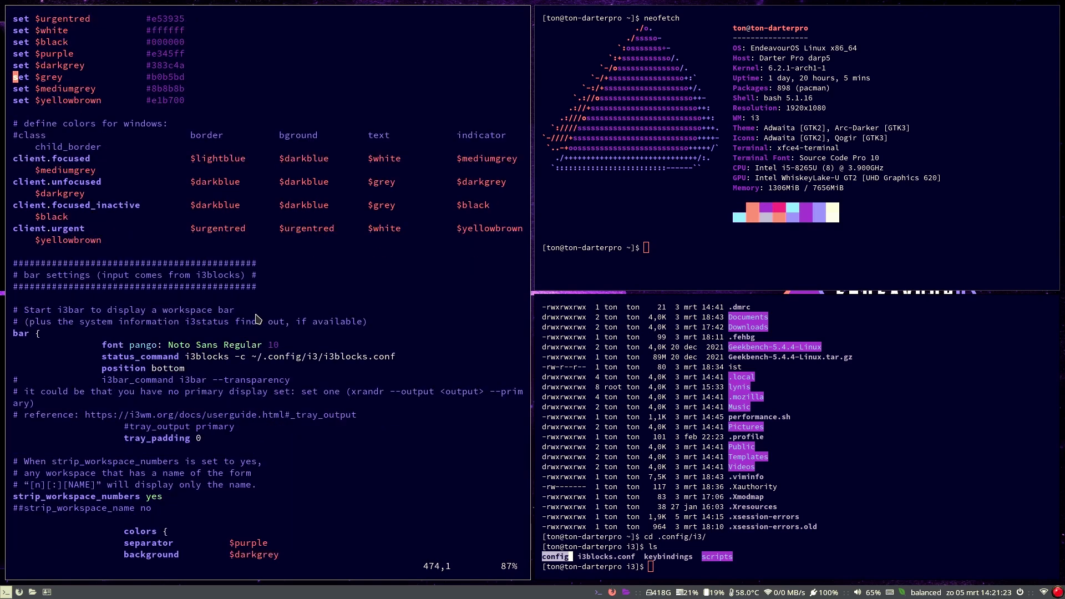
scroll(257, 319, down, 1)
scroll(257, 318, down, 1)
scroll(256, 319, down, 6)
scroll(256, 318, down, 1)
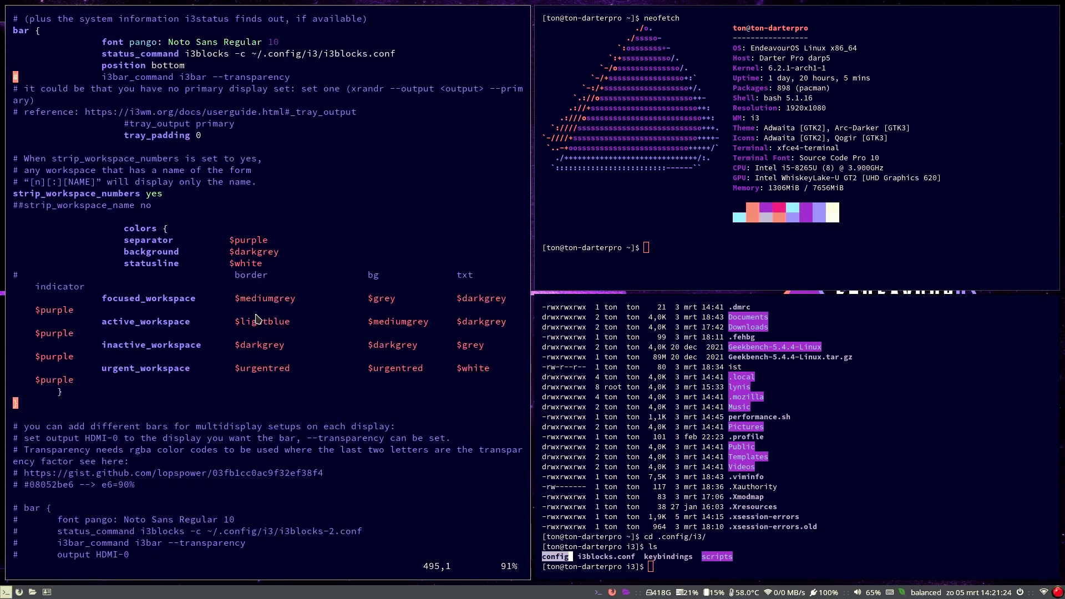
scroll(256, 318, down, 1)
scroll(257, 318, down, 2)
scroll(256, 319, down, 1)
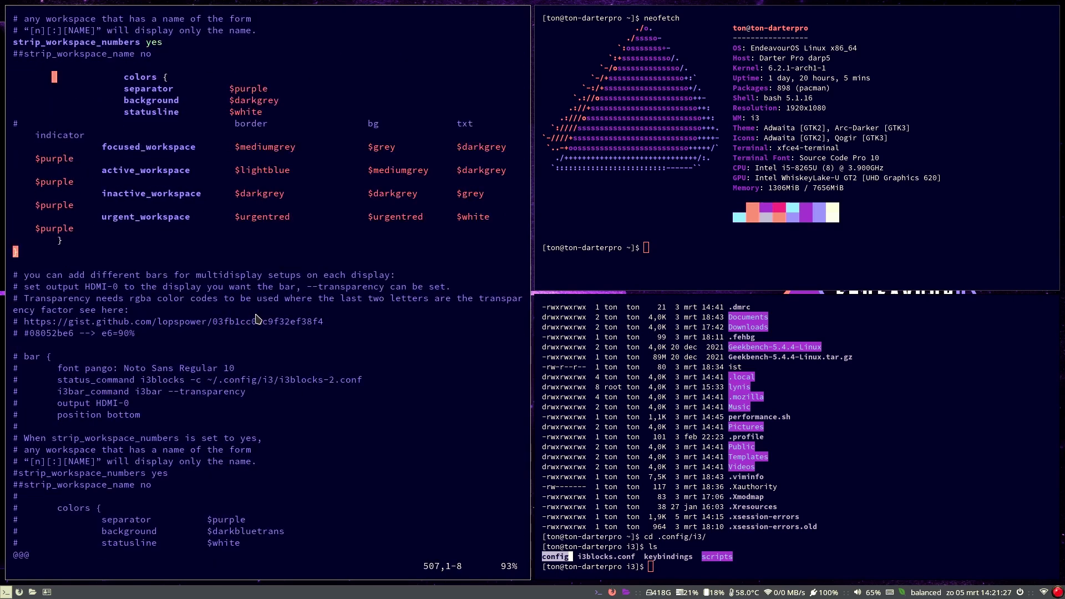
scroll(257, 318, down, 3)
scroll(257, 319, down, 6)
scroll(256, 318, down, 4)
scroll(257, 319, down, 1)
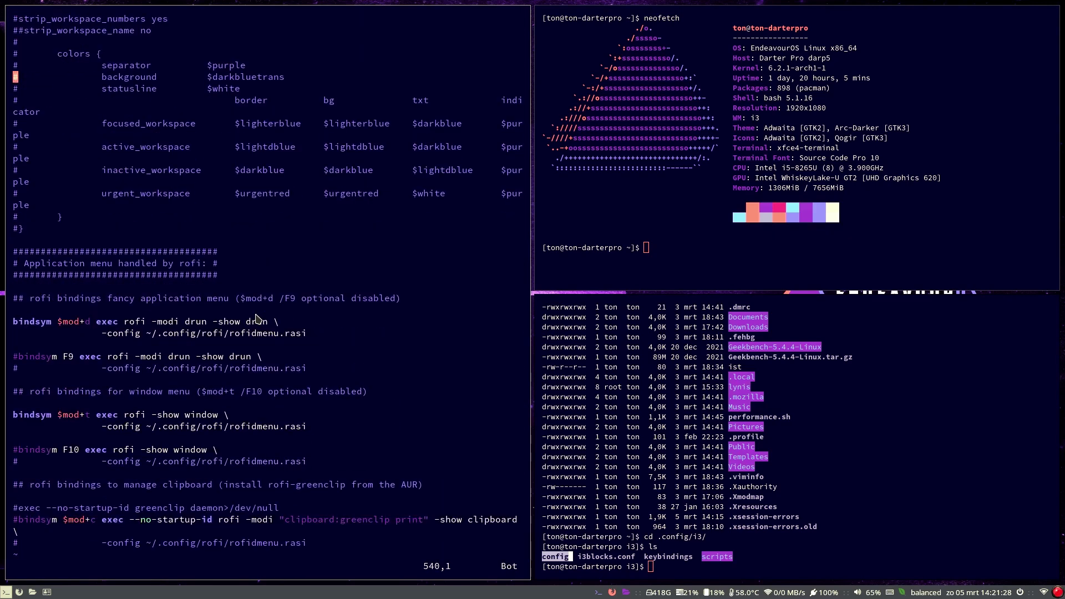
scroll(256, 319, down, 1)
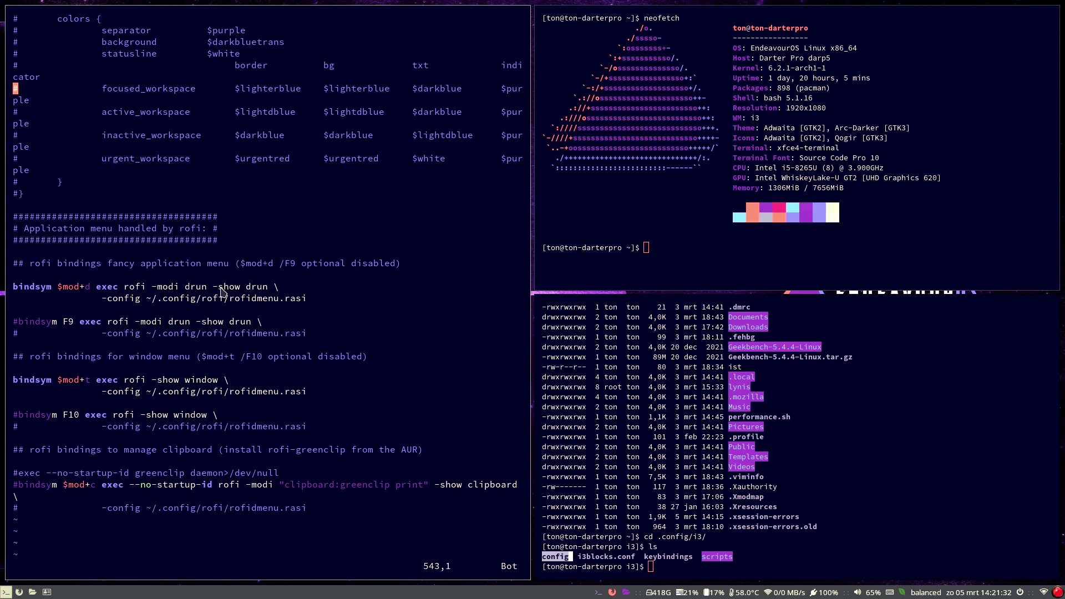
scroll(273, 321, down, 2)
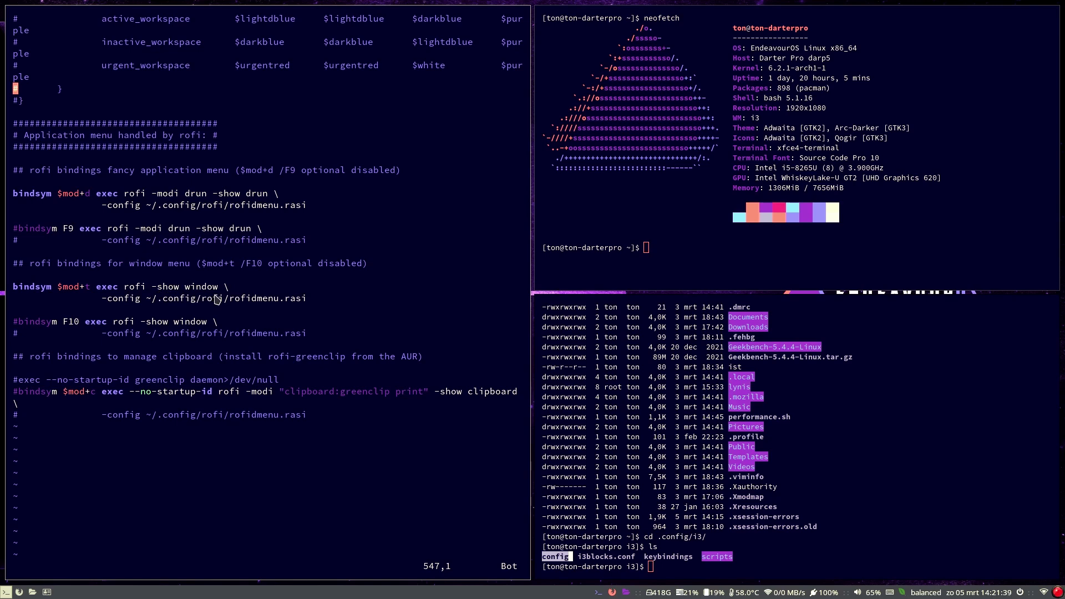
scroll(267, 317, down, 4)
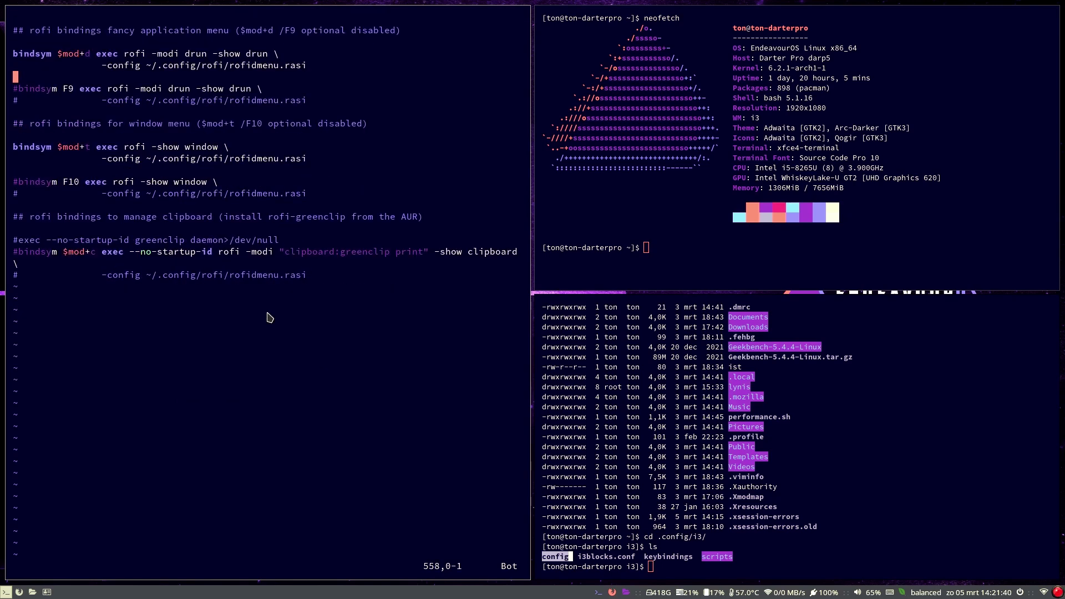
scroll(269, 317, down, 3)
scroll(268, 317, up, 6)
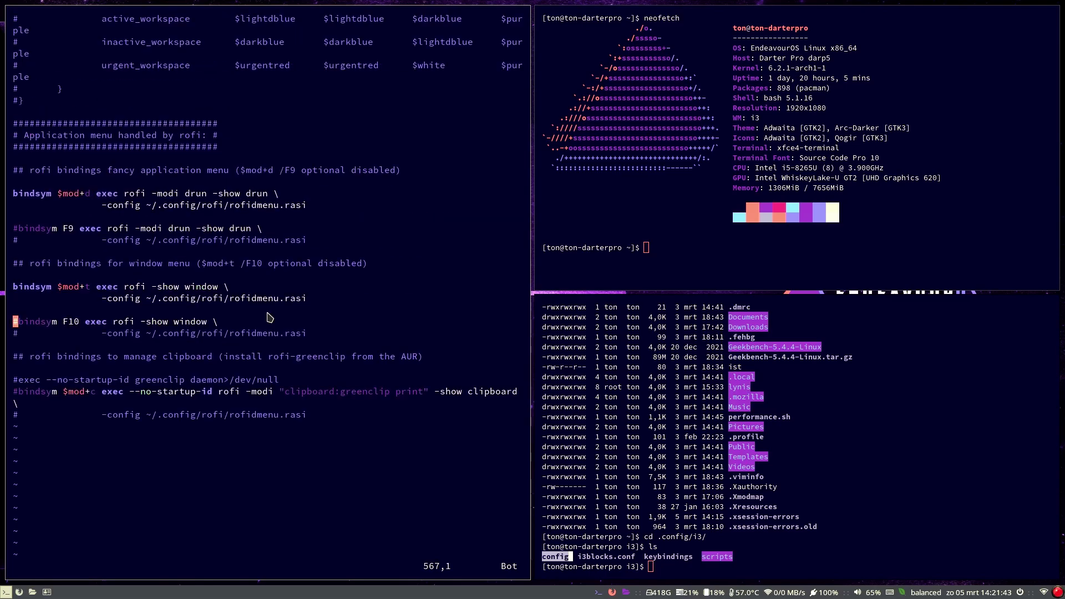
scroll(267, 317, up, 6)
scroll(268, 317, up, 6)
scroll(267, 317, up, 6)
scroll(268, 317, up, 8)
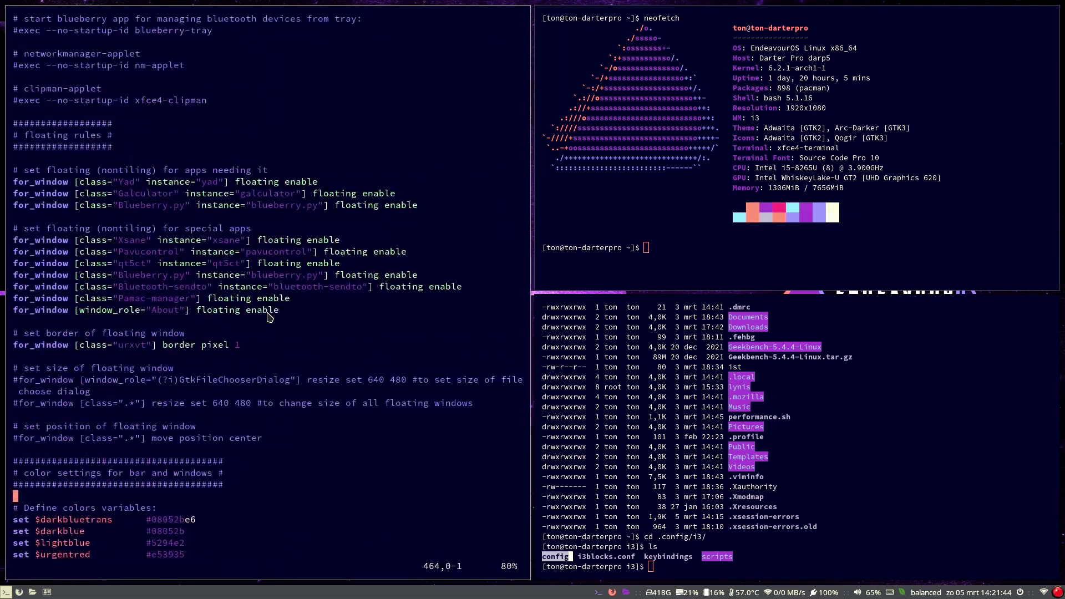
scroll(268, 317, up, 8)
scroll(268, 316, up, 8)
scroll(268, 317, up, 7)
scroll(268, 318, up, 16)
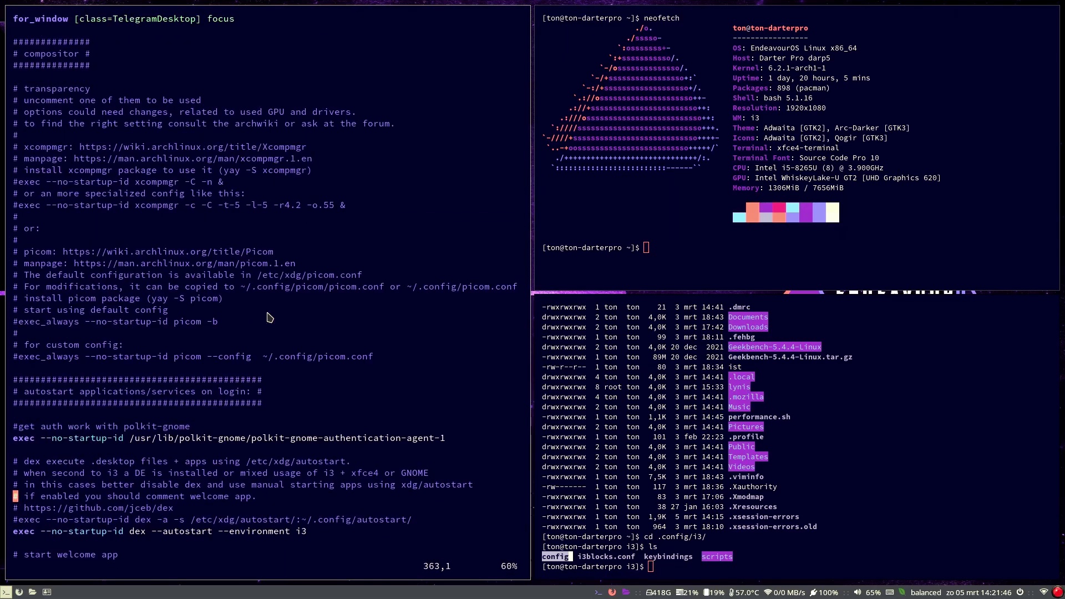
scroll(268, 317, up, 9)
scroll(269, 317, up, 7)
scroll(268, 318, up, 9)
scroll(268, 317, up, 10)
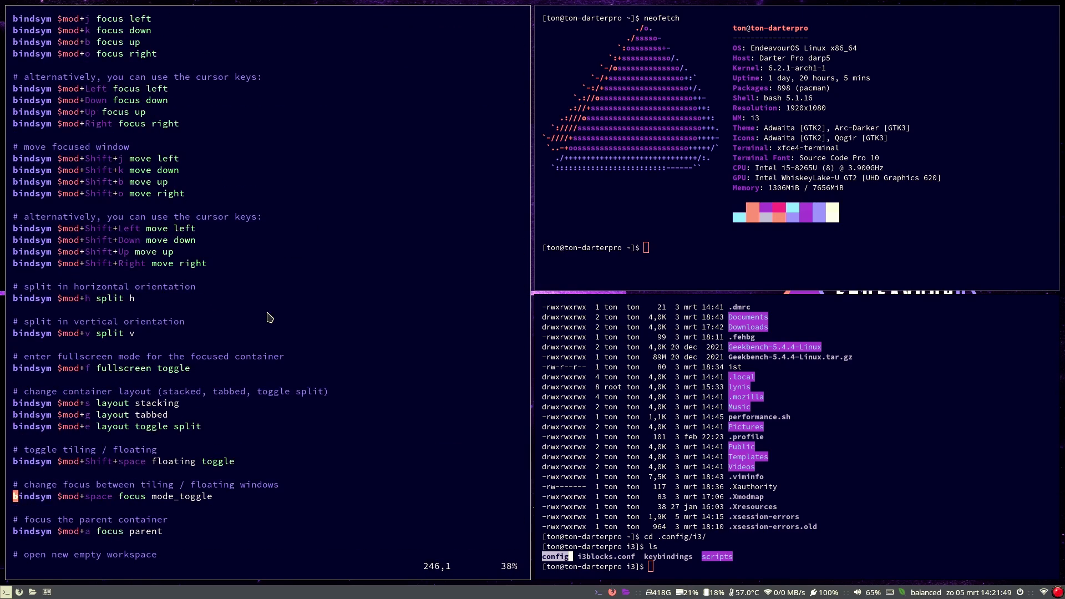
scroll(268, 316, up, 16)
scroll(268, 318, up, 11)
scroll(268, 317, up, 6)
scroll(268, 317, up, 5)
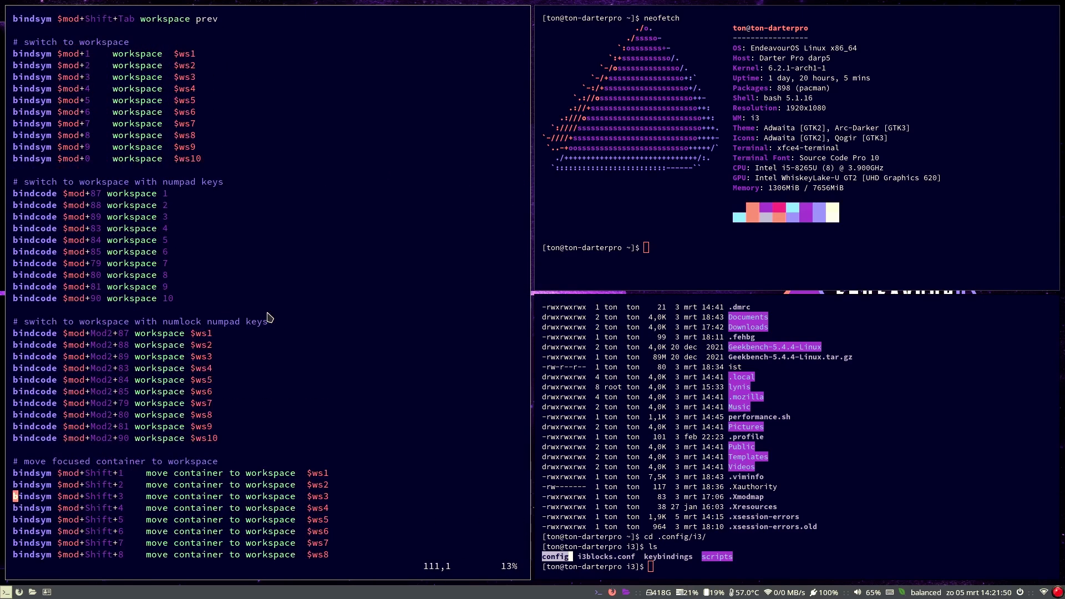
scroll(268, 317, up, 12)
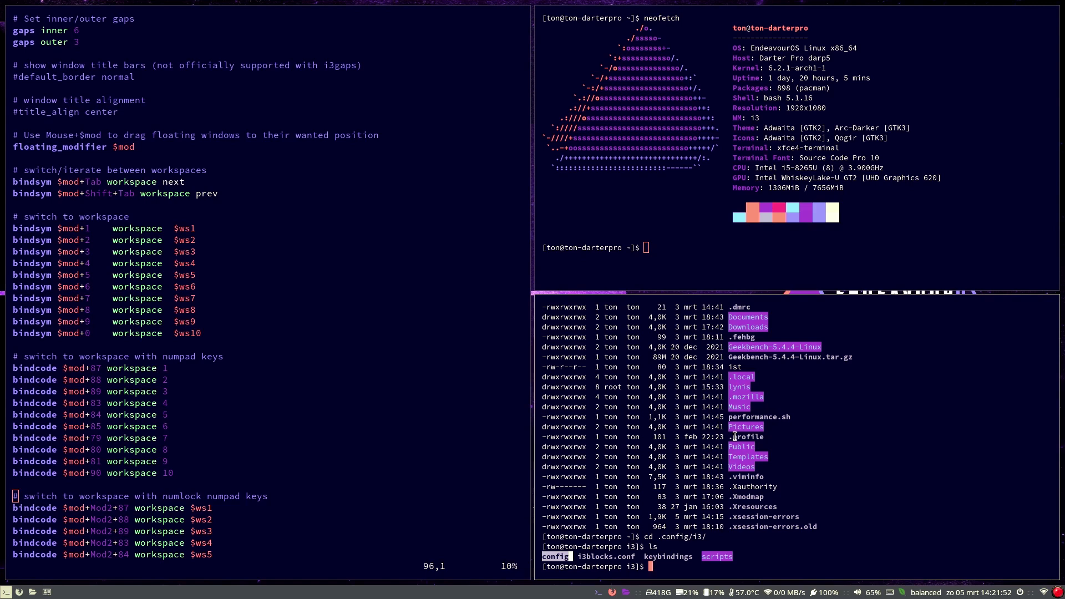
Step: Close the folder-listing terminal and the neofetch terminal with Mod+Shift+q
click(807, 489)
key(super+shift+q)
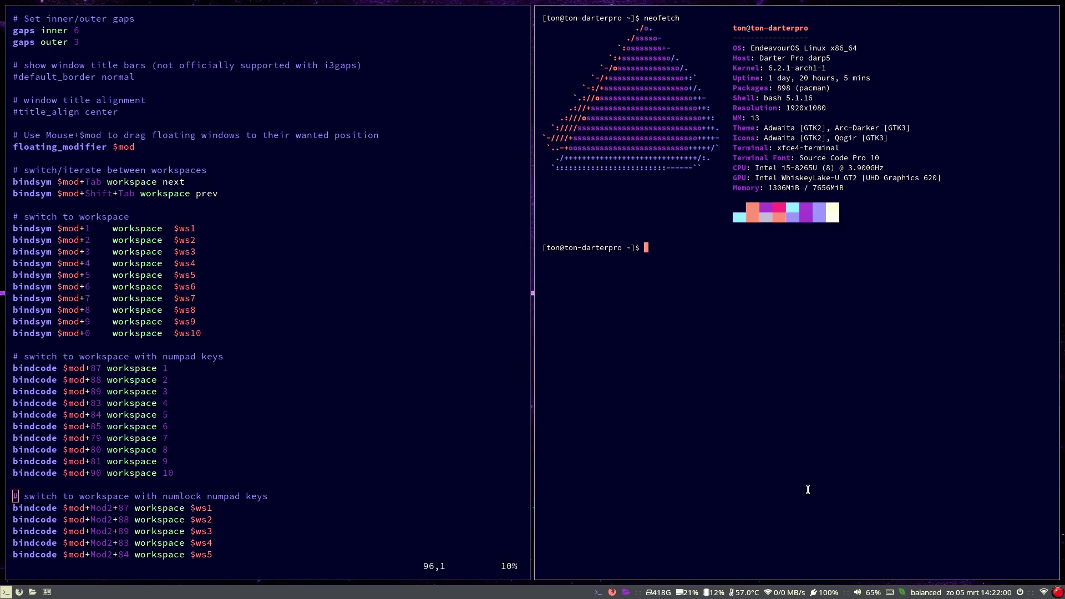
key(super+shift+q)
Step: Spawn two new terminals beside the config, the right one split with a third below
key(super+Return)
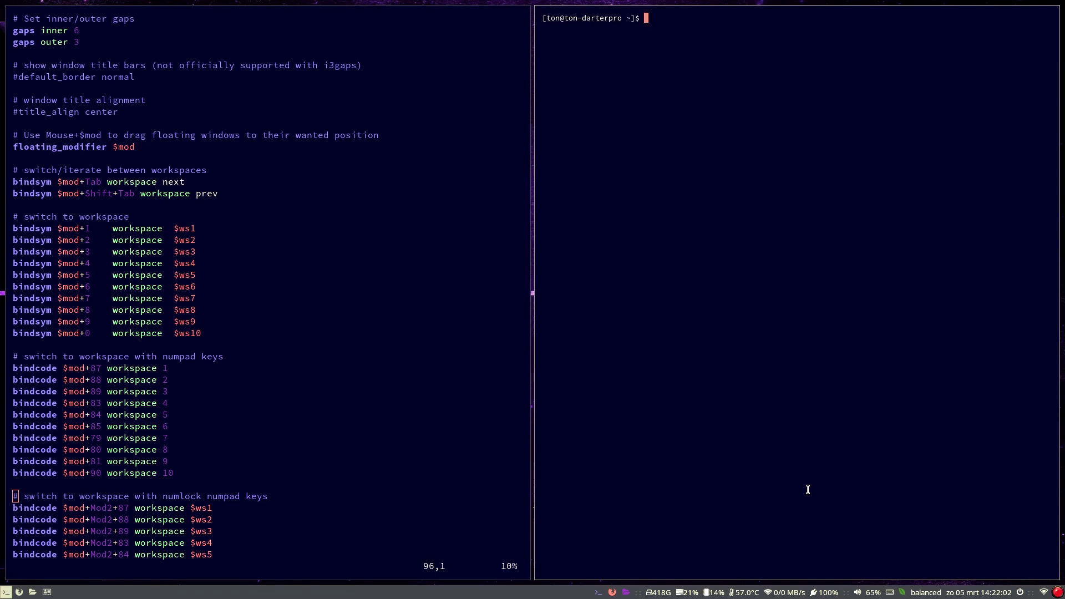
key(super+Return)
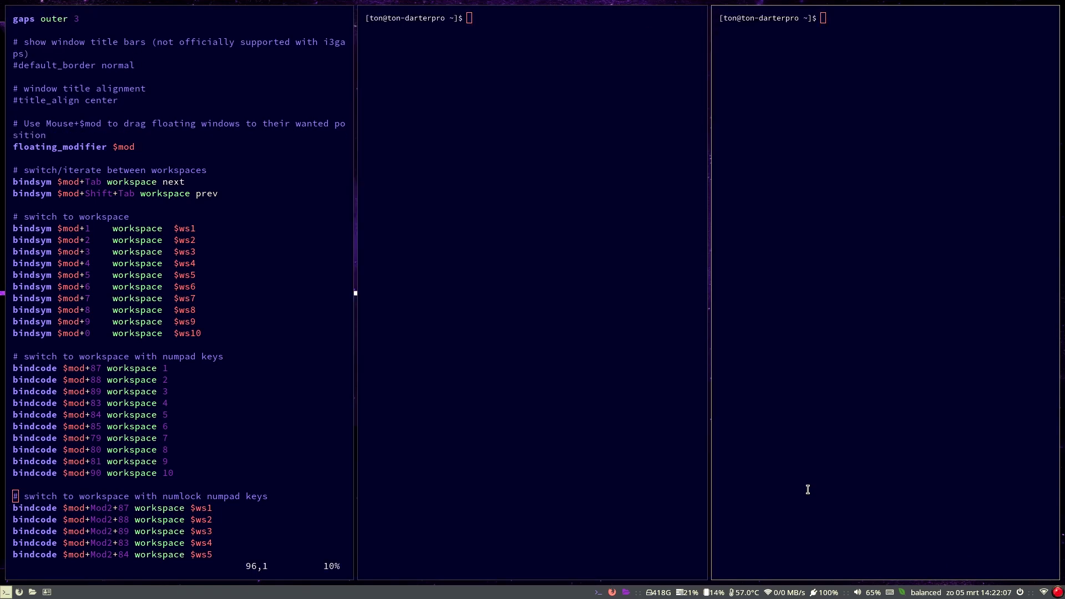
key(super+Return)
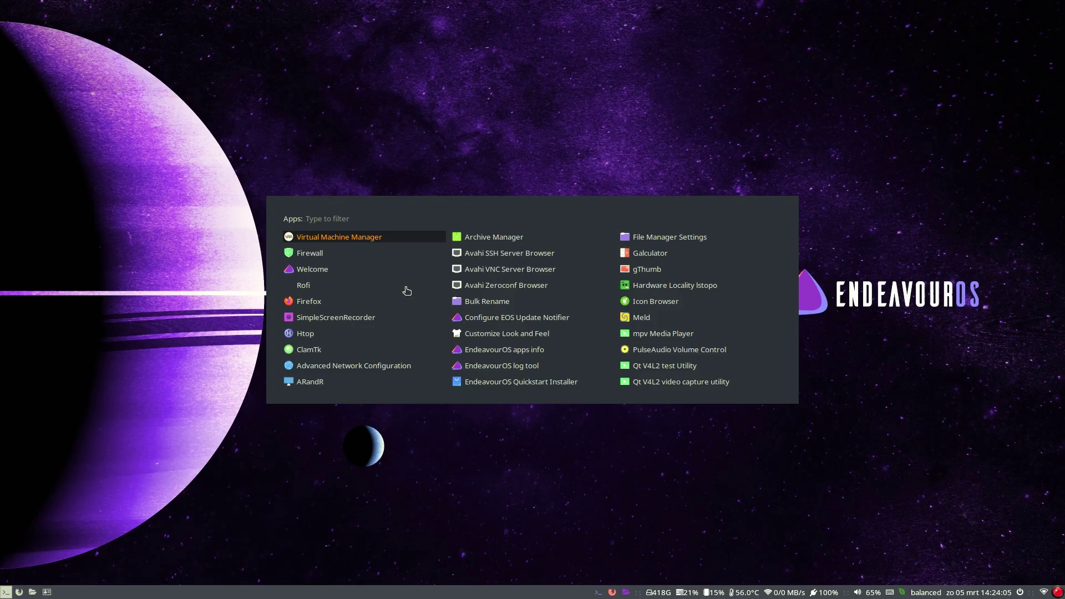
Step: Launch Customize Look and Feel from the rofi application list
key(Down)
key(Down)
key(Down)
key(Down)
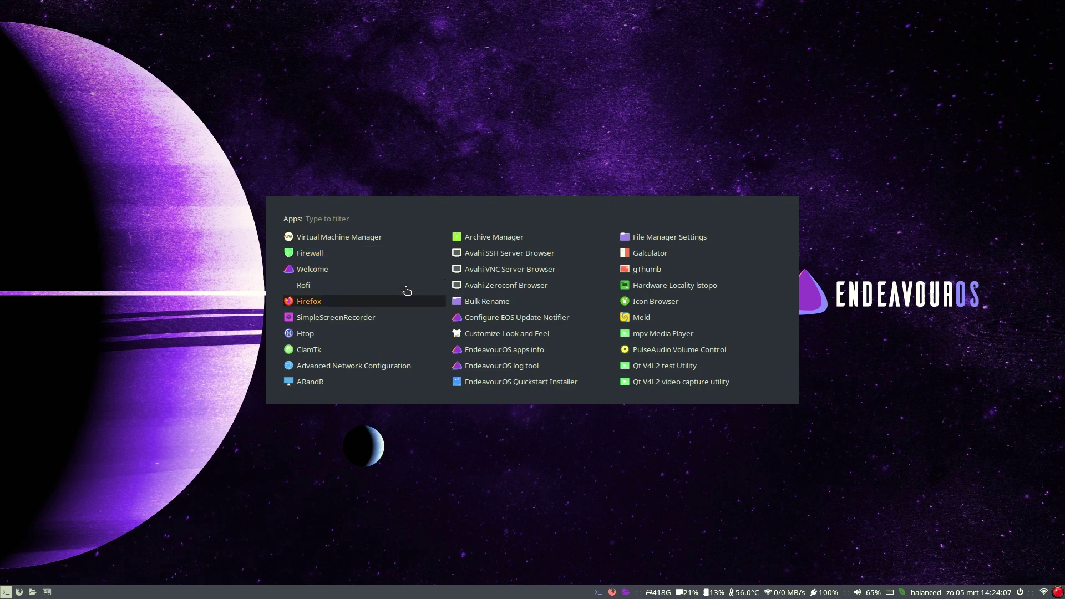
key(Down)
key(Down)
key(Right)
key(Return)
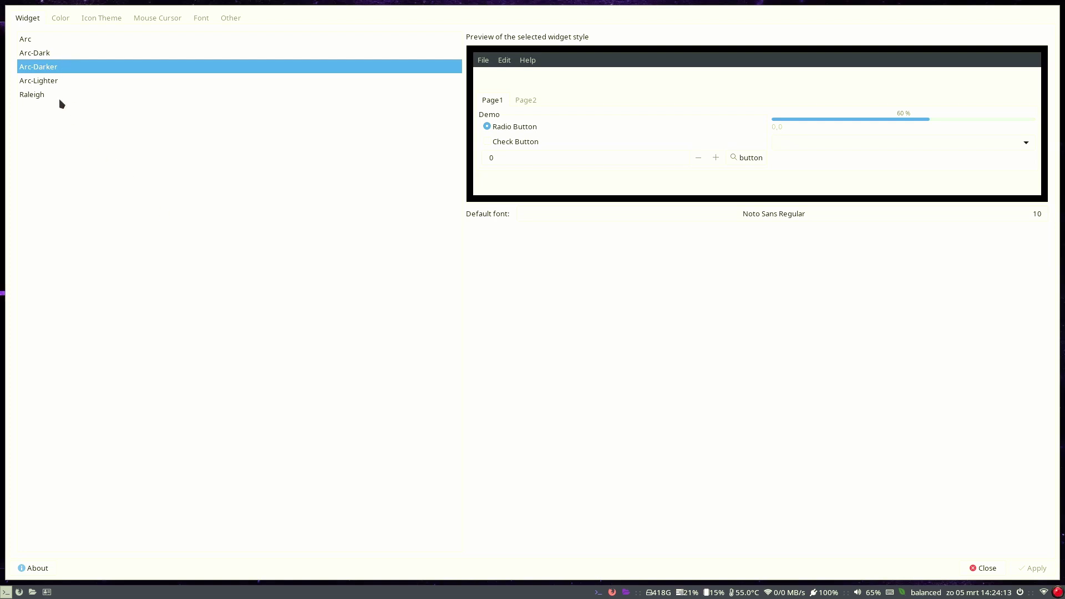
Step: Select the Arc-Dark widget theme and apply it system-wide
click(45, 53)
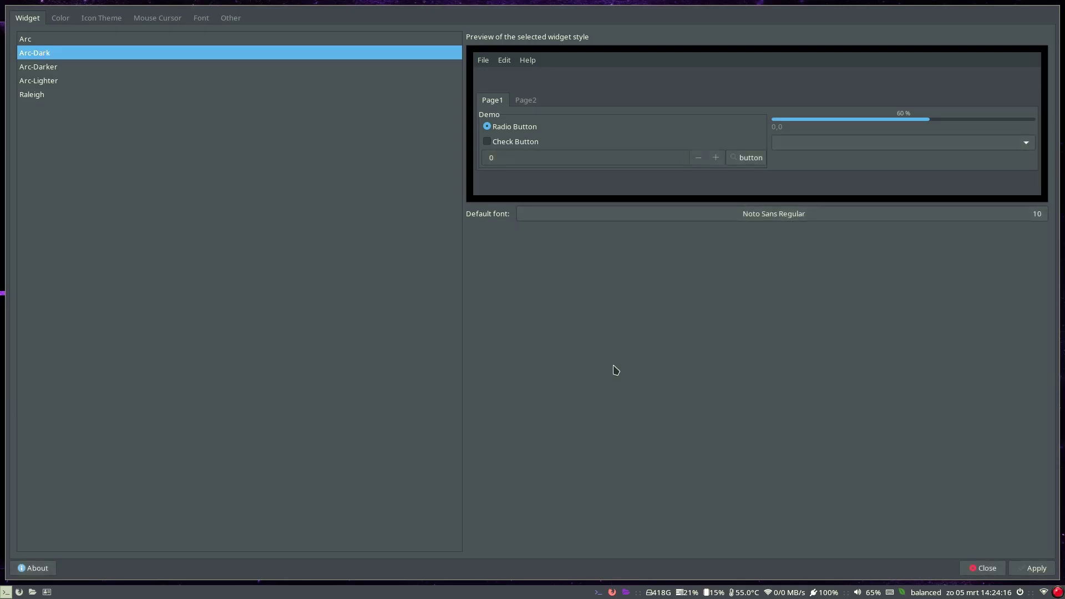
click(1028, 570)
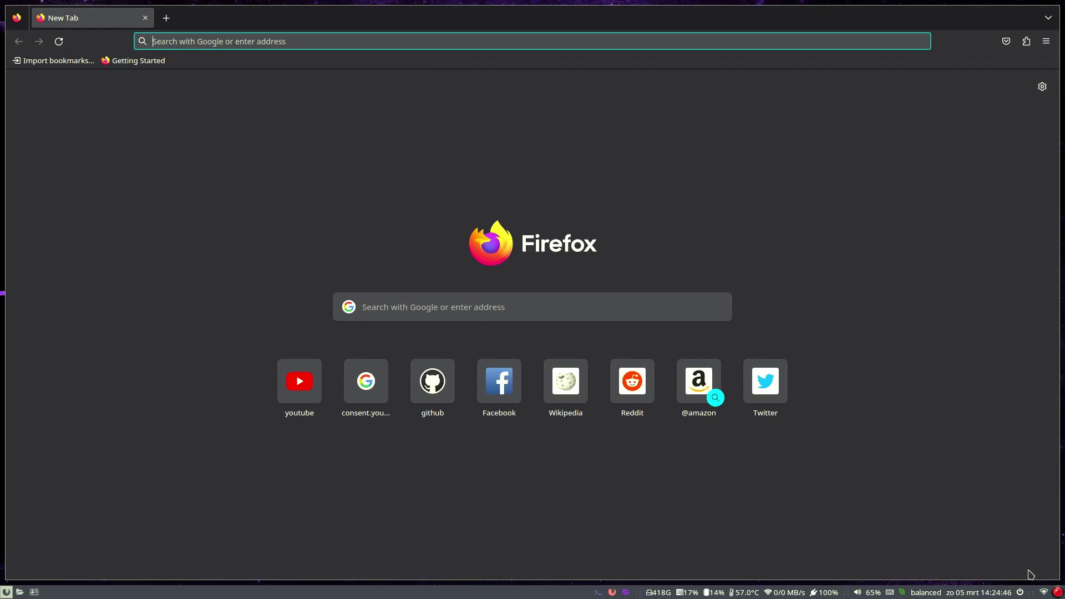
text(youtube.com/)
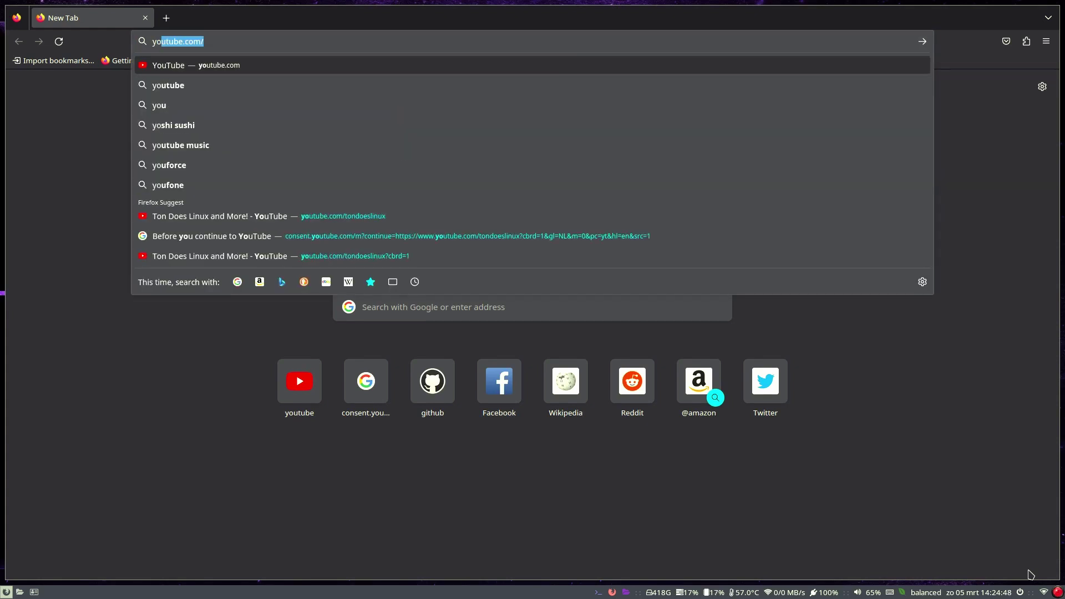
Step: Pick the Linux reviews YouTube channel suggestion in the address bar
key(Down)
key(Down)
key(Down)
key(Down)
key(Down)
key(Down)
key(Down)
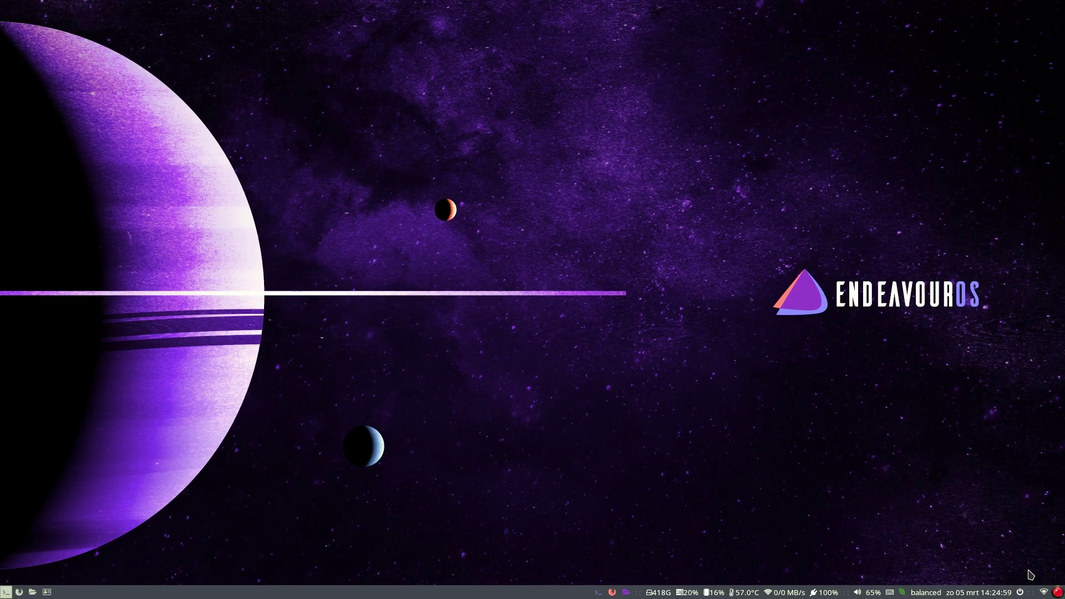
Step: Run neofetch in a full-screen terminal and enlarge the text with Ctrl+plus
key(ctrl+alt+t)
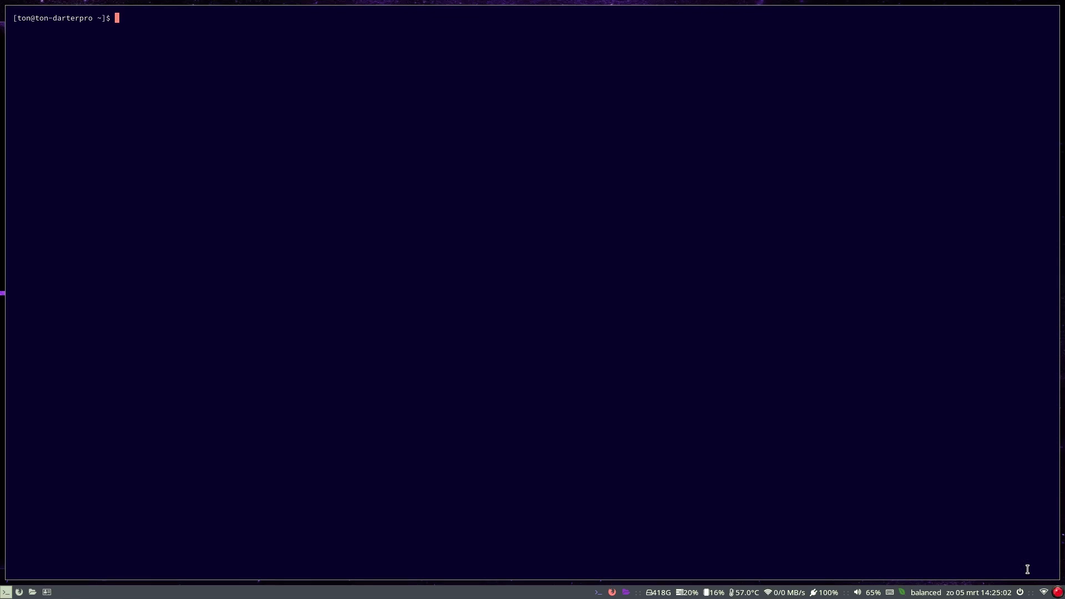
text(neofet)
text(ch)
key(Return)
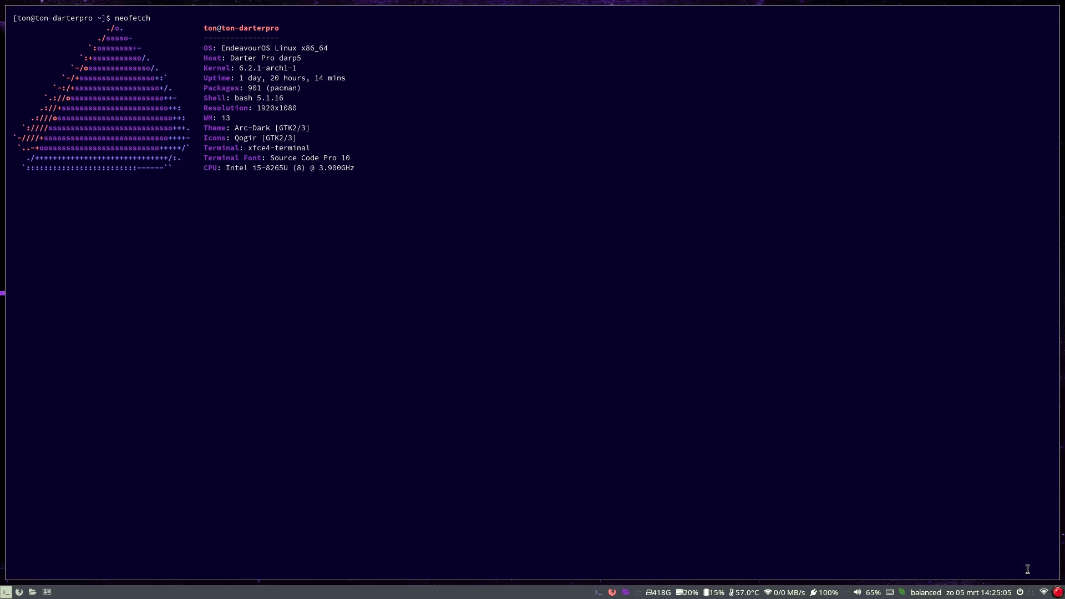
key(ctrl+plus)
key(ctrl+plus)
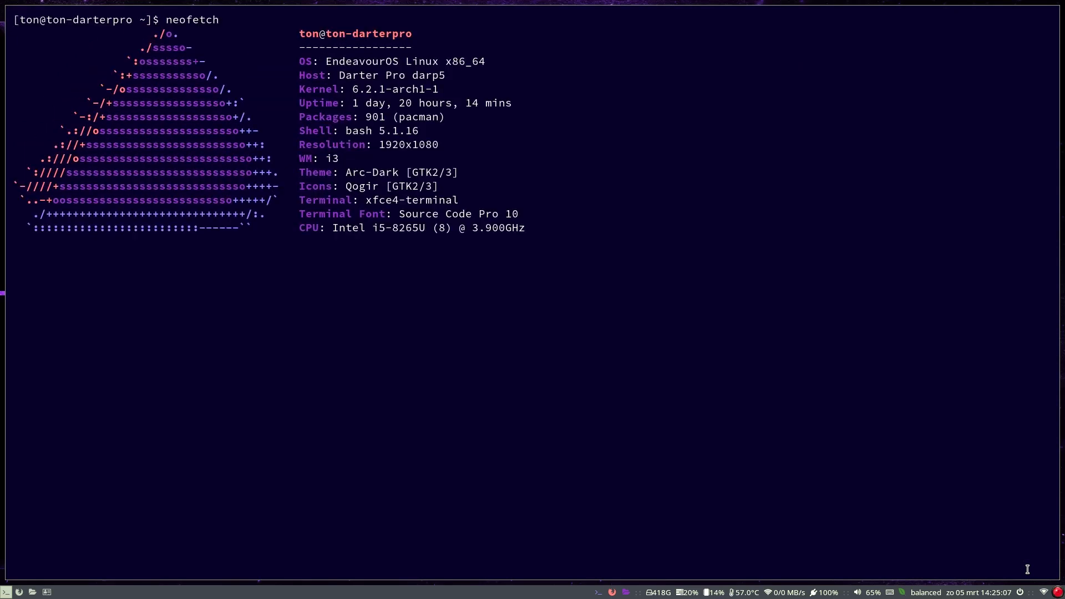